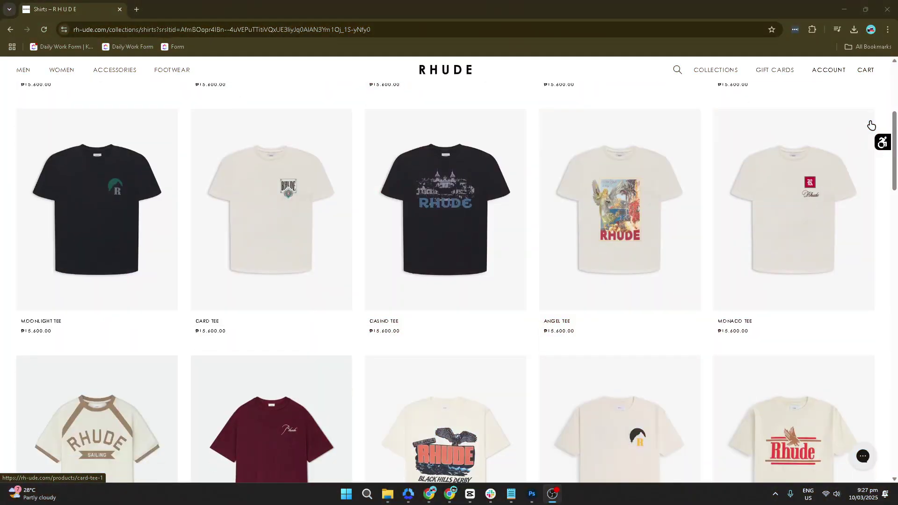
Scroll down the Rhude shirts collection to the Sailing, Reverse and Sugarland Ringer tees
scroll(871, 125, down, 9)
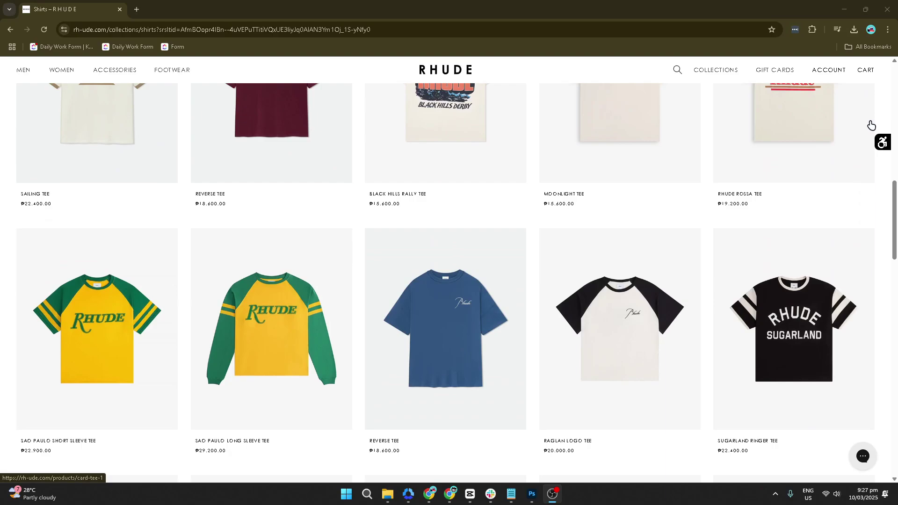
scroll(871, 126, down, 9)
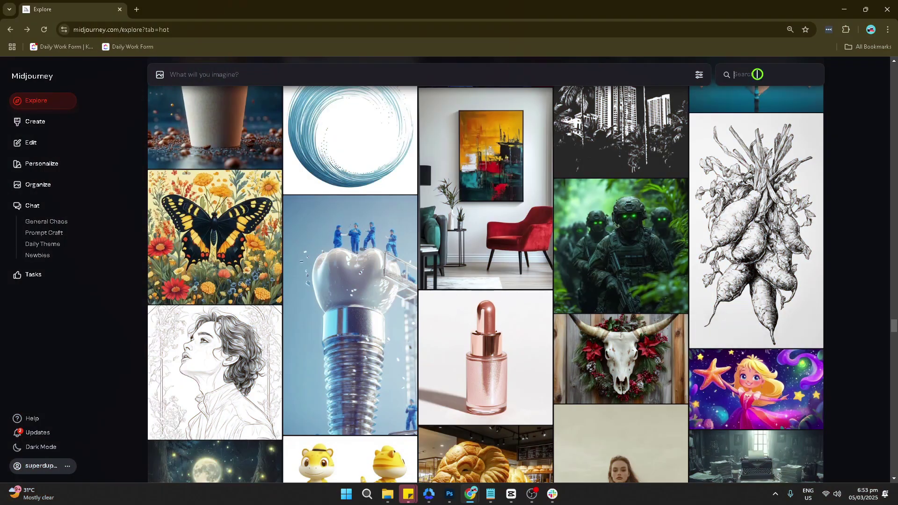
Search Midjourney Explore for 'leopard vector style' and bring up the pink-robed leopard on black
text(leopard vector style)
key(Return)
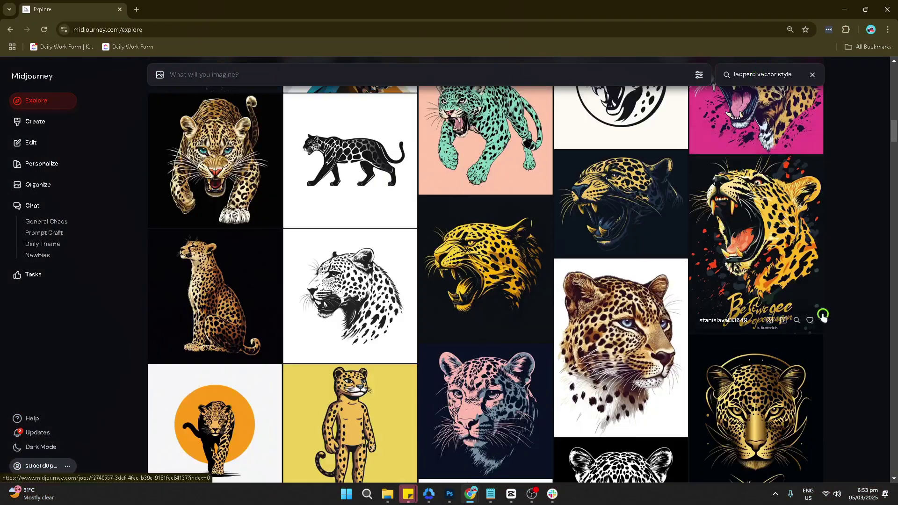
scroll(848, 279, down, 10)
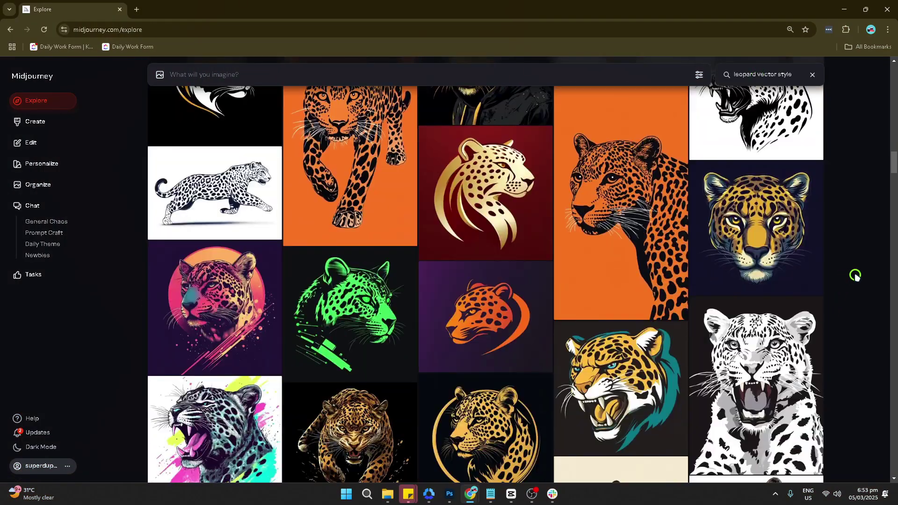
scroll(855, 276, down, 5)
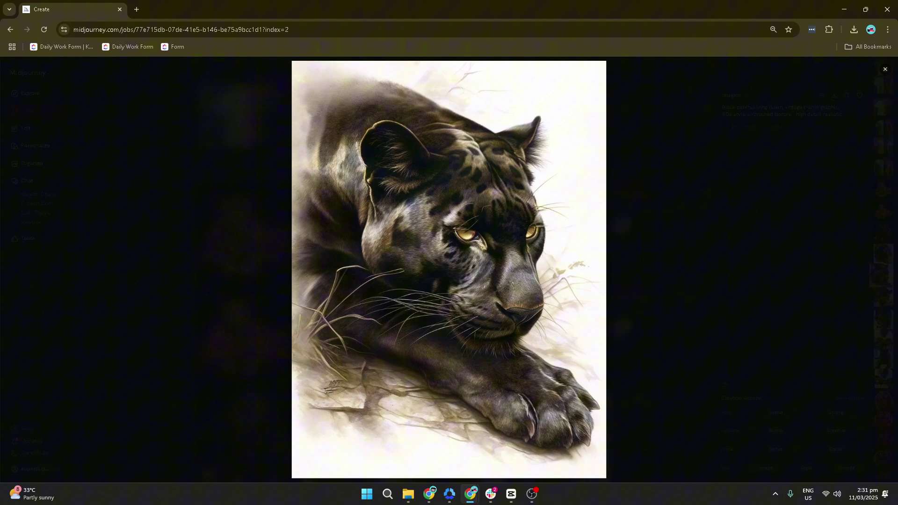
key(Left)
key(Left)
key(Left)
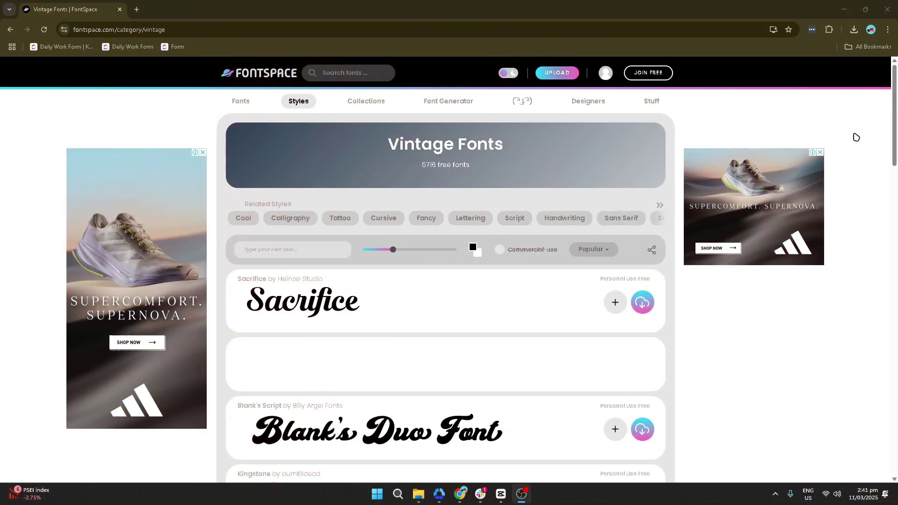
Browse down the DaFont Old School fonts, comparing bold varsity-style typefaces
scroll(856, 137, down, 10)
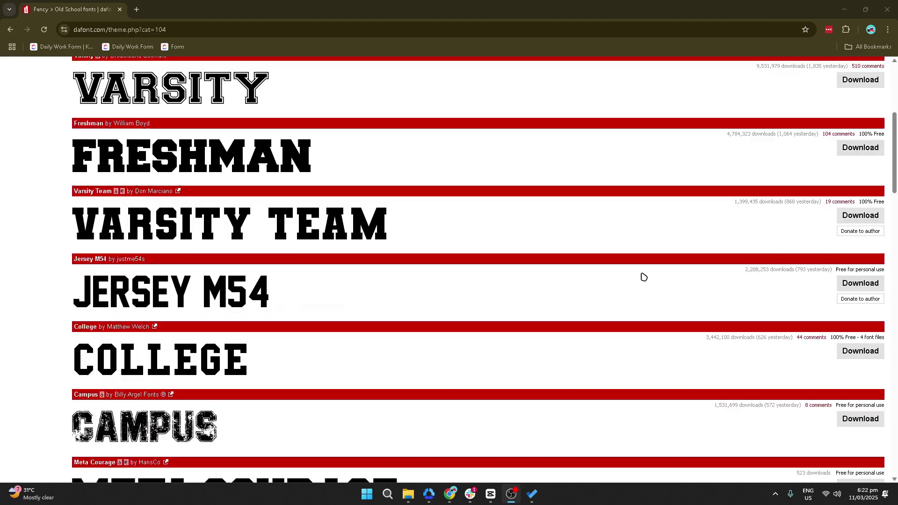
scroll(643, 276, down, 5)
scroll(643, 276, down, 8)
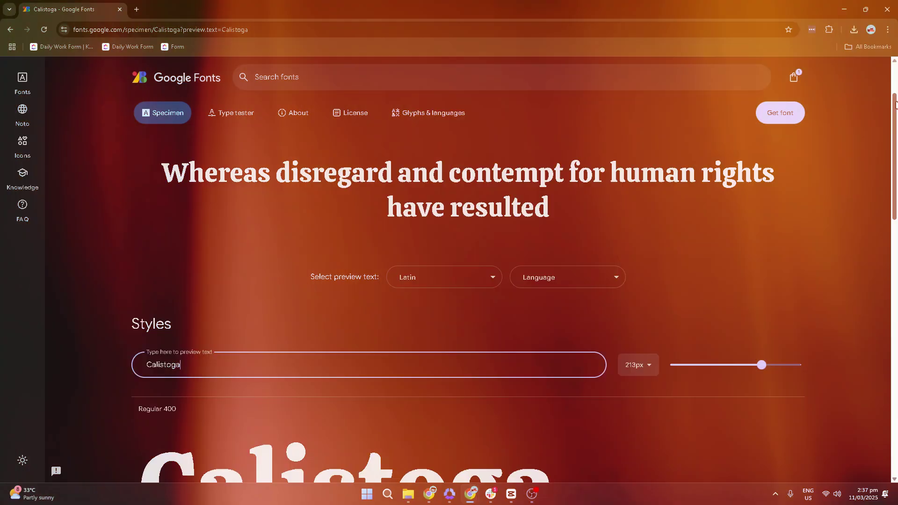
drag(896, 104, 896, 175)
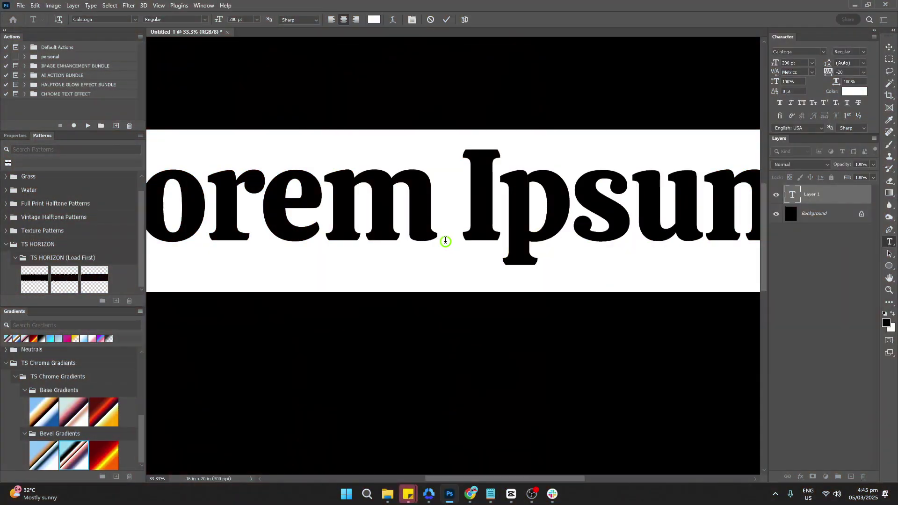
Type SAVAGE over the placeholder text on the black canvas
text(SA)
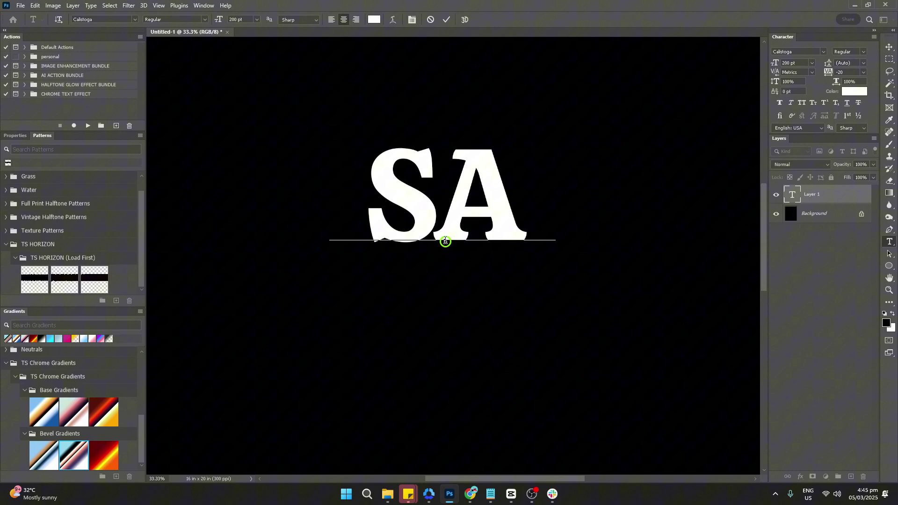
text(VAGE)
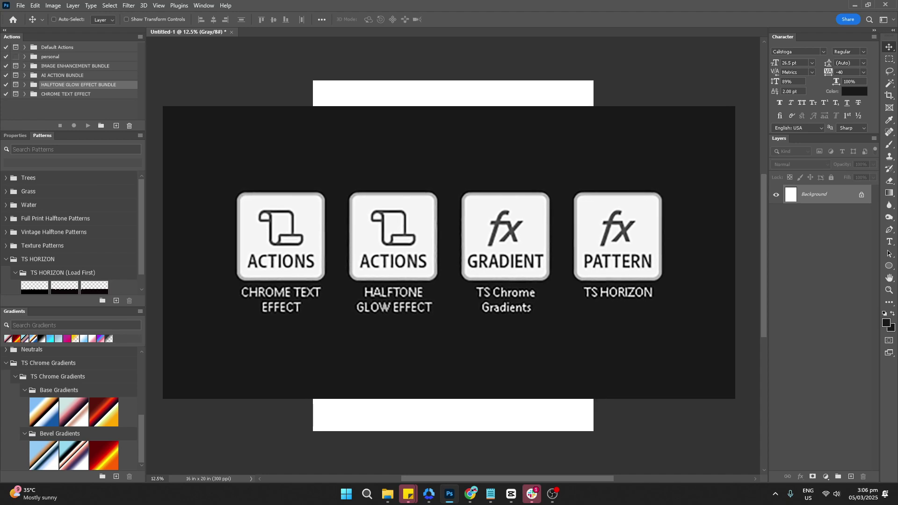
Select the CHROME TEXT EFFECT action set and confirm the 16 x 20 inch image size
click(83, 96)
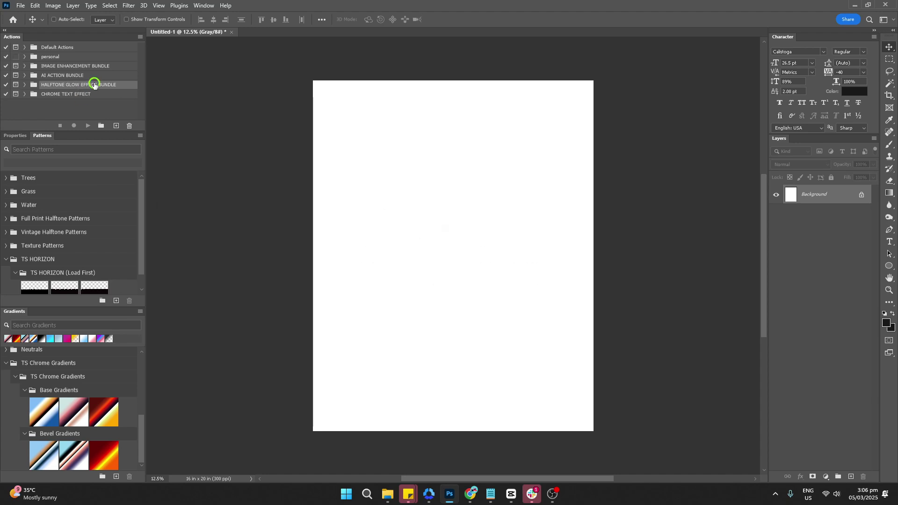
click(89, 94)
scroll(100, 236, down, 1)
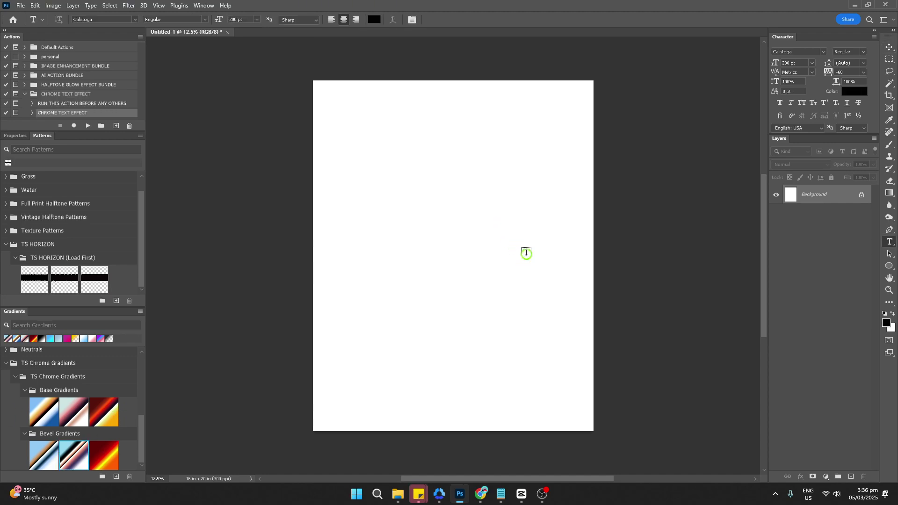
key(ctrl+alt+i)
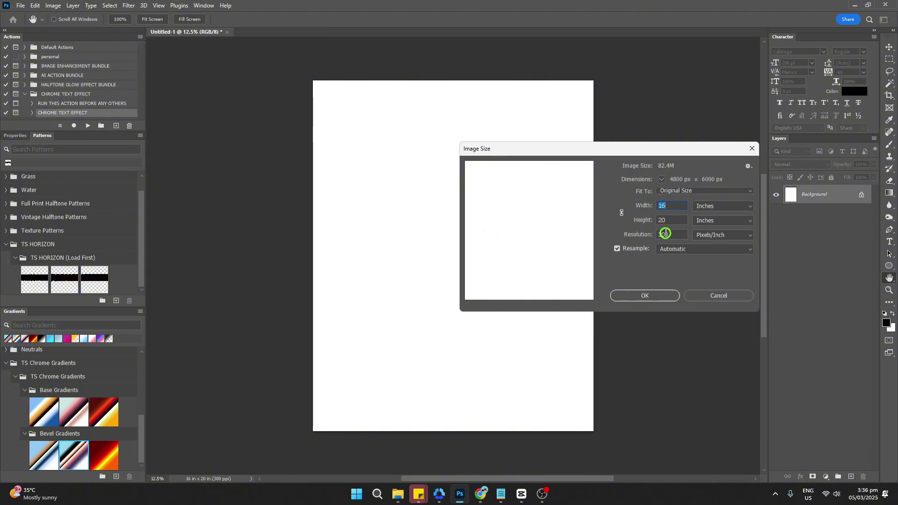
click(655, 296)
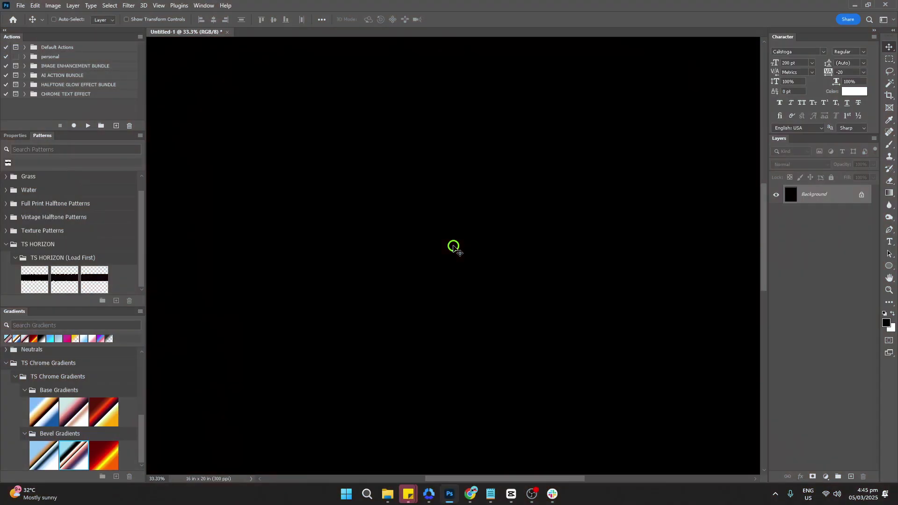
Add a white 200 pt Calistoga text layer reading SAVAGE at the canvas centre
key(t)
click(445, 240)
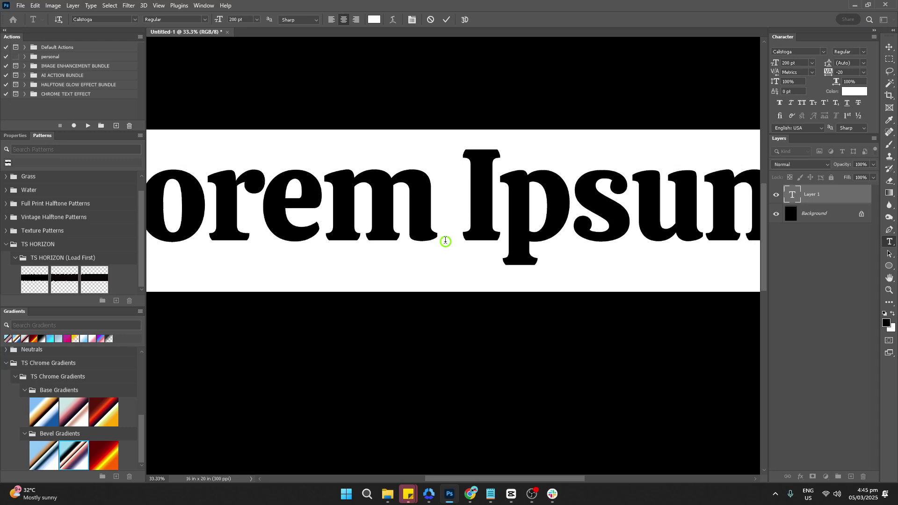
text(SAVAGE)
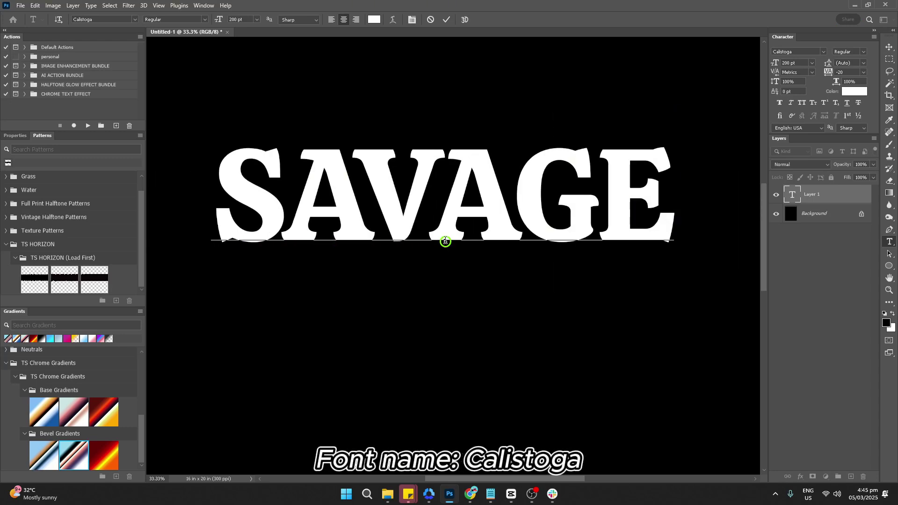
click(885, 47)
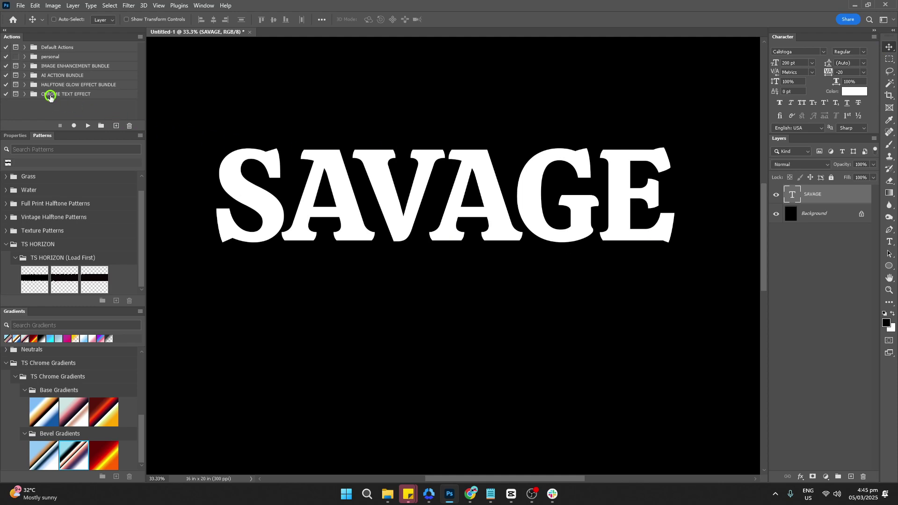
Play the CHROME TEXT EFFECT action on SAVAGE with the bevel stroke set to 16 px
click(26, 94)
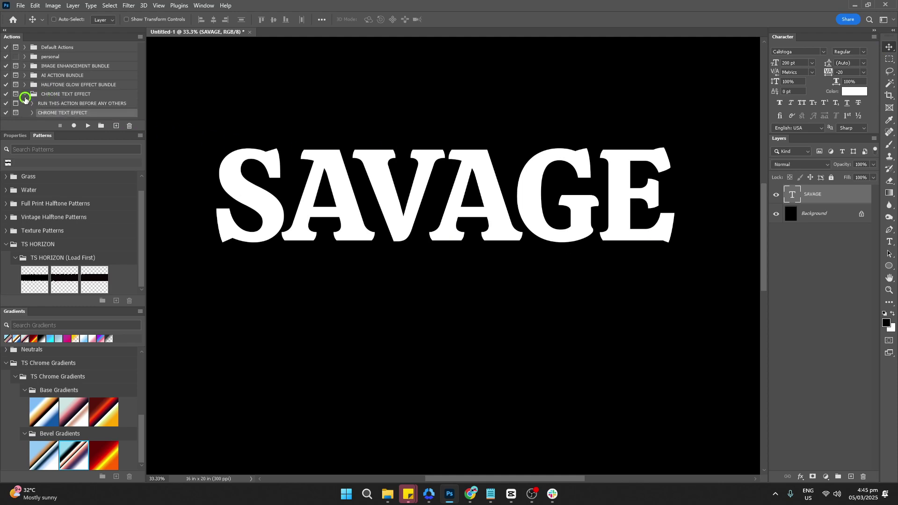
click(88, 125)
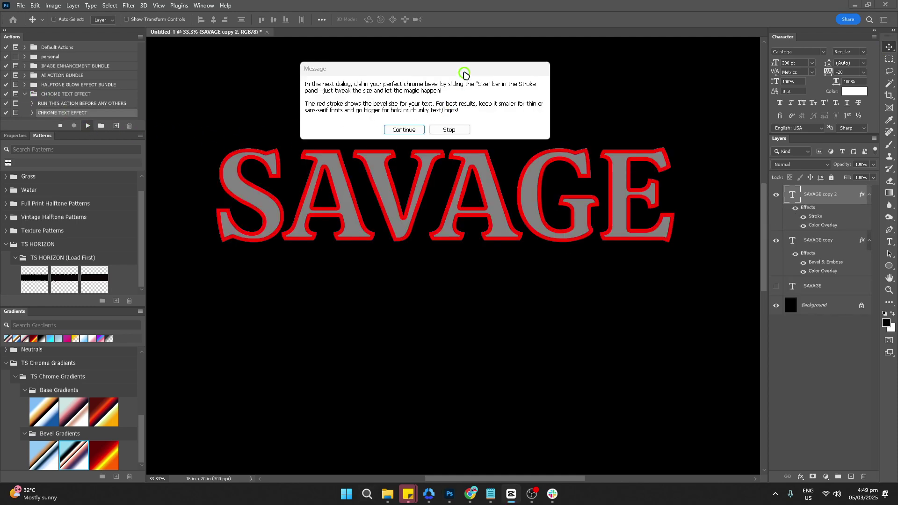
mouse_move(465, 74)
mouse_down()
mouse_move(473, 63)
mouse_move(468, 70)
mouse_up()
click(405, 128)
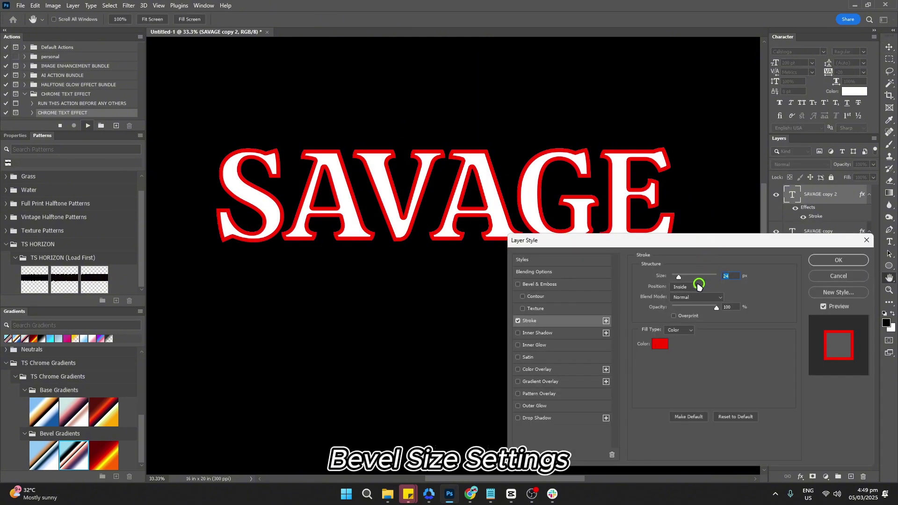
drag(681, 279, 681, 279)
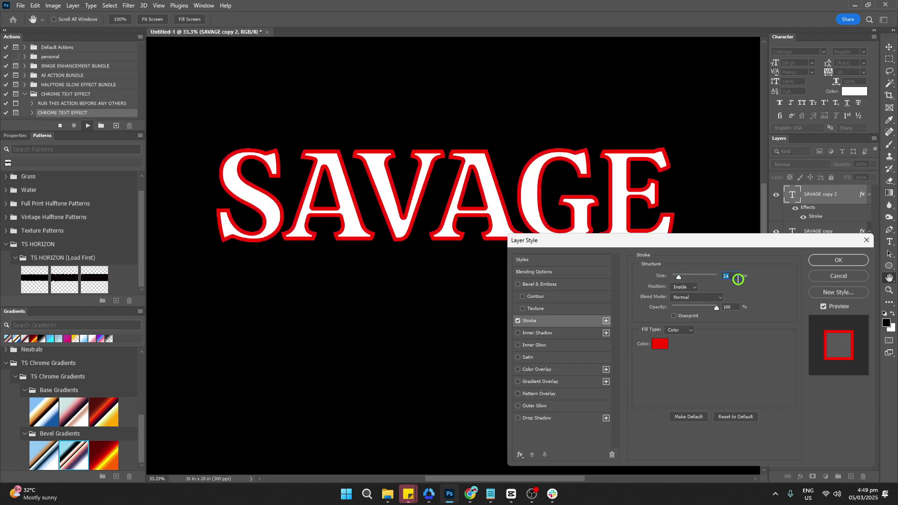
click(838, 260)
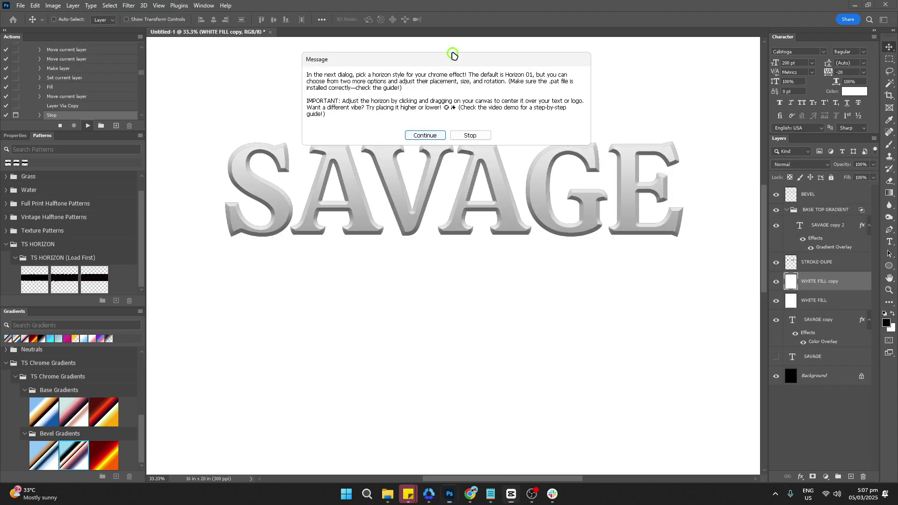
Add the horizon pattern fill, settling on Horizon 01 after trying Horizon 02 and 03
click(424, 135)
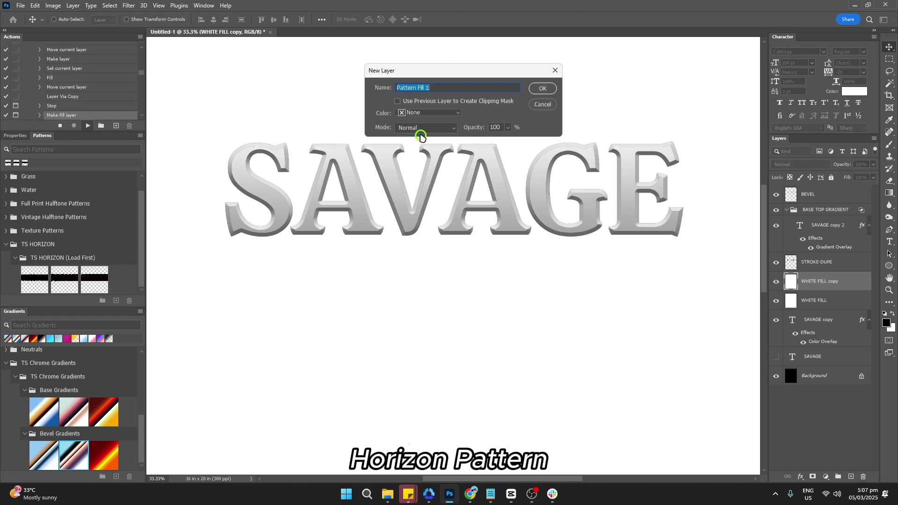
click(541, 90)
click(553, 98)
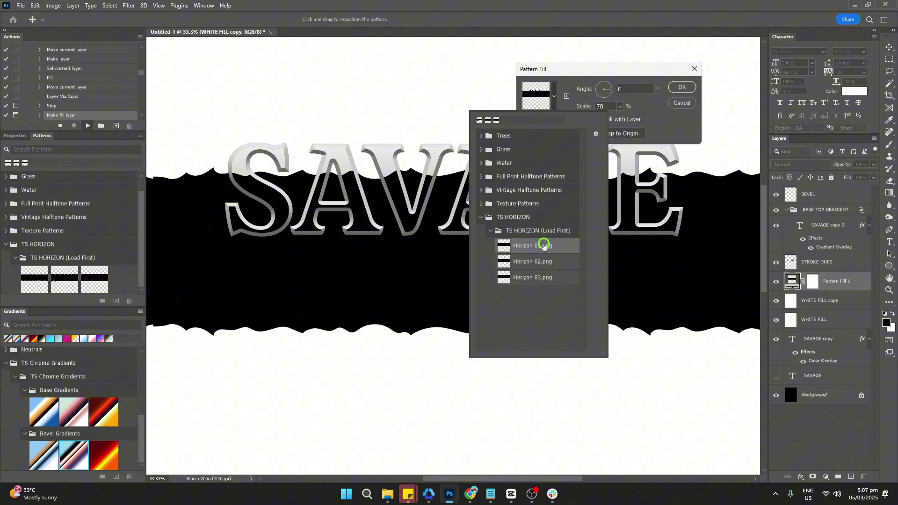
click(527, 264)
click(532, 277)
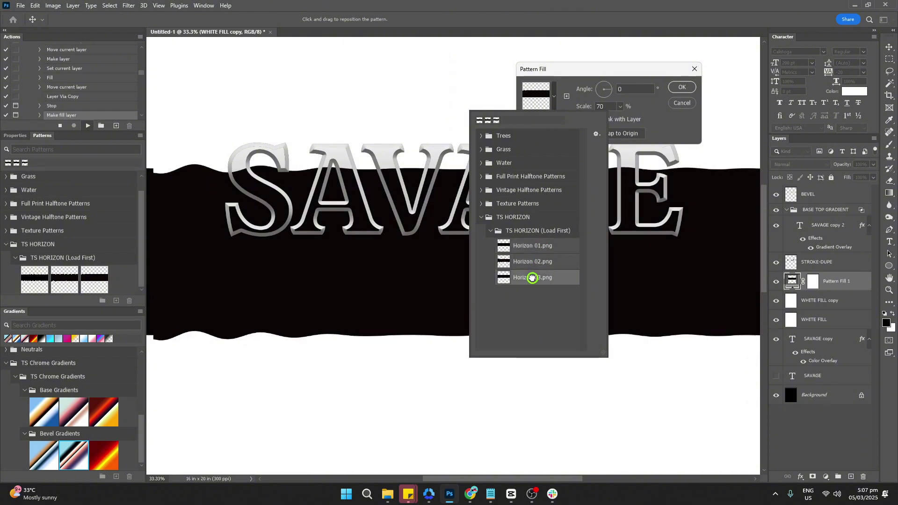
click(537, 248)
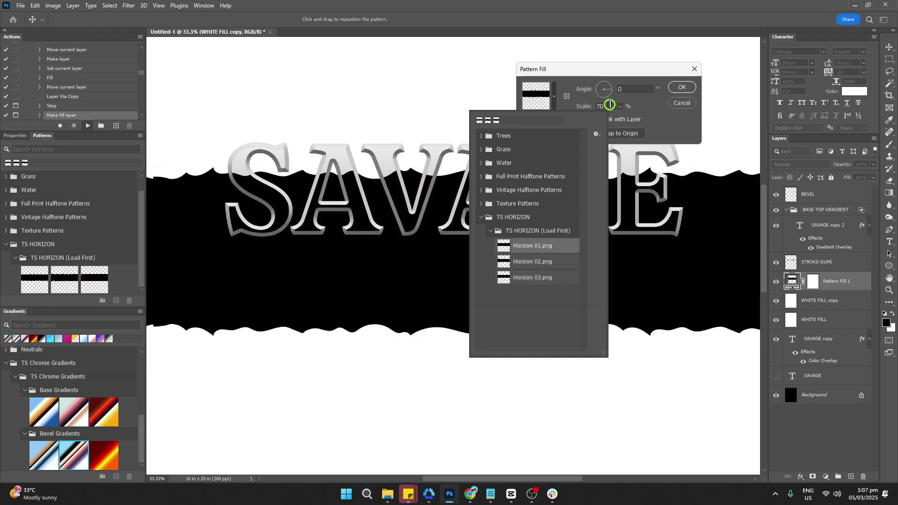
click(645, 111)
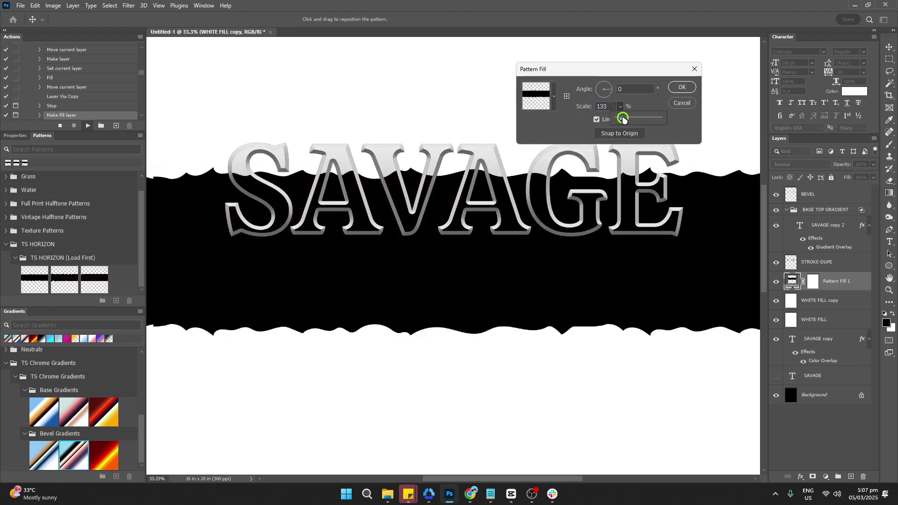
Scale the horizon pattern to 50% and drag its band down behind the lettering
drag(623, 120, 620, 119)
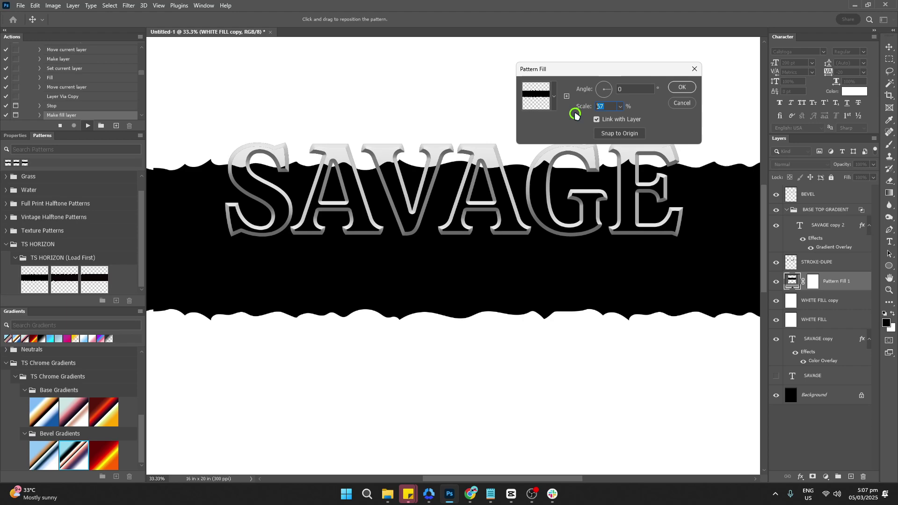
text(50)
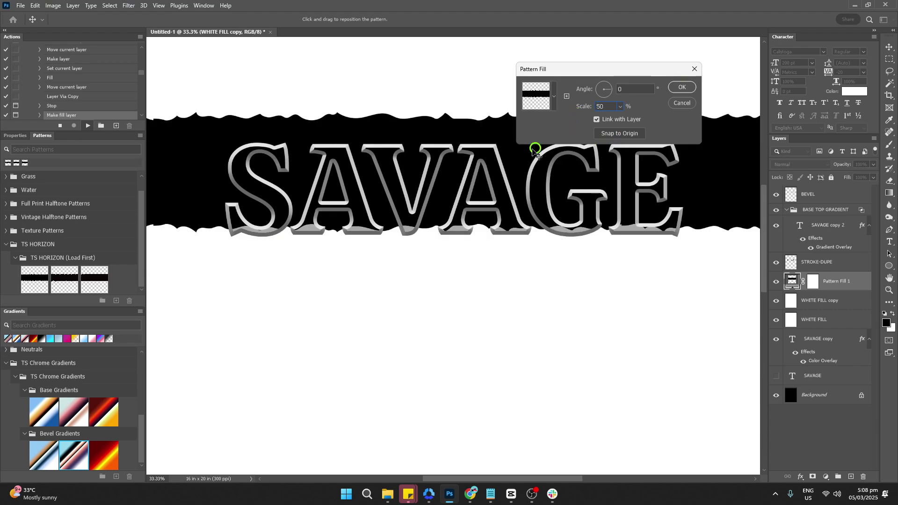
drag(511, 161, 513, 236)
click(683, 87)
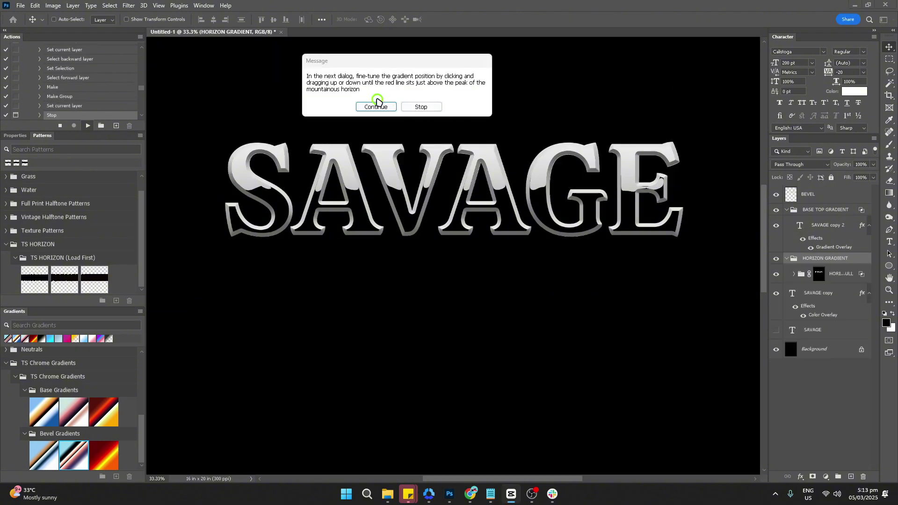
Drag the horizon Gradient Overlay up across the SAVAGE letters and apply it
click(385, 114)
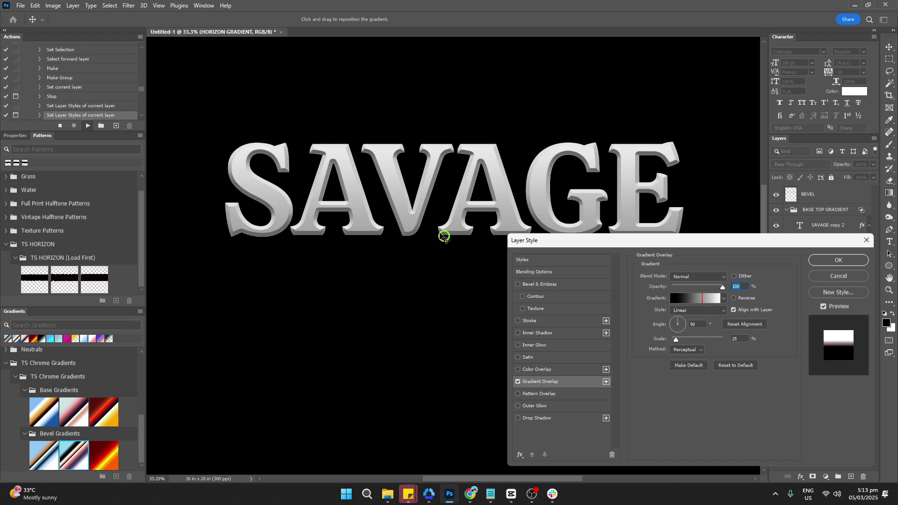
drag(407, 214, 429, 139)
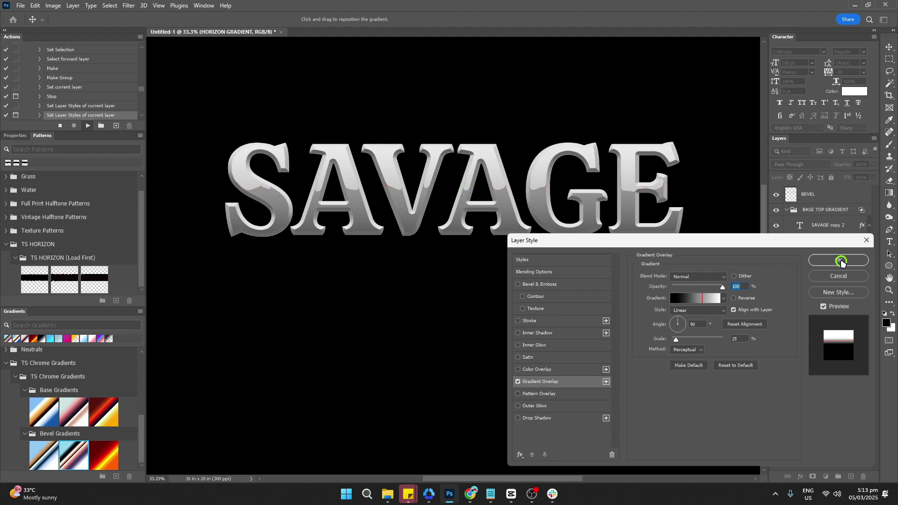
click(841, 262)
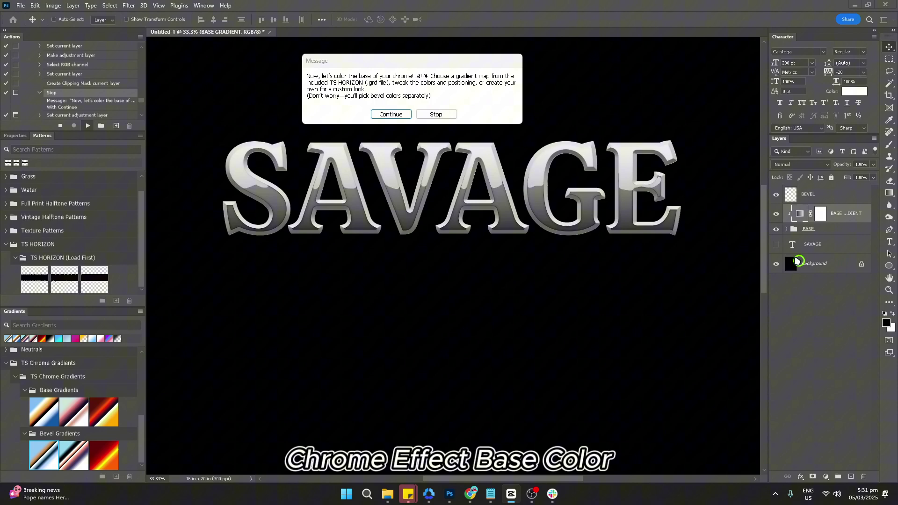
Apply the Desert Chrome Base gradient from TS Chrome Gradients > Base Gradients to the Gradient Map
click(391, 114)
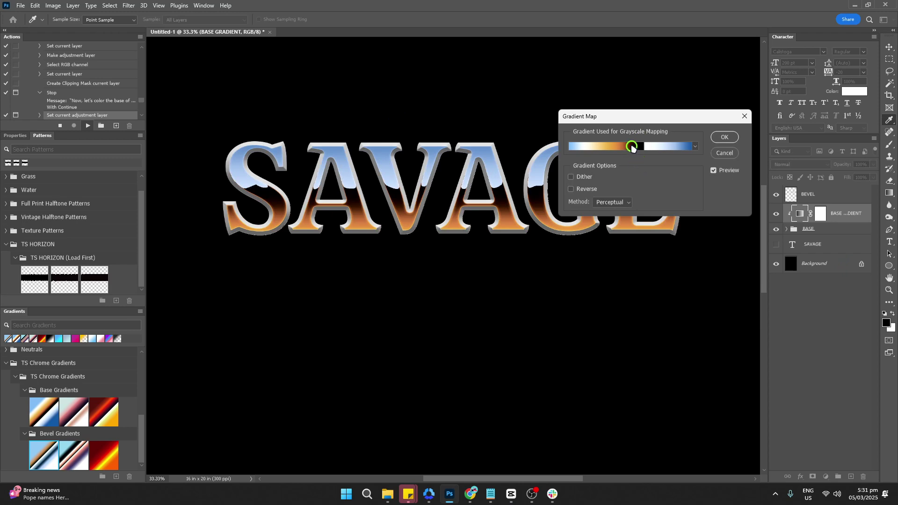
click(636, 148)
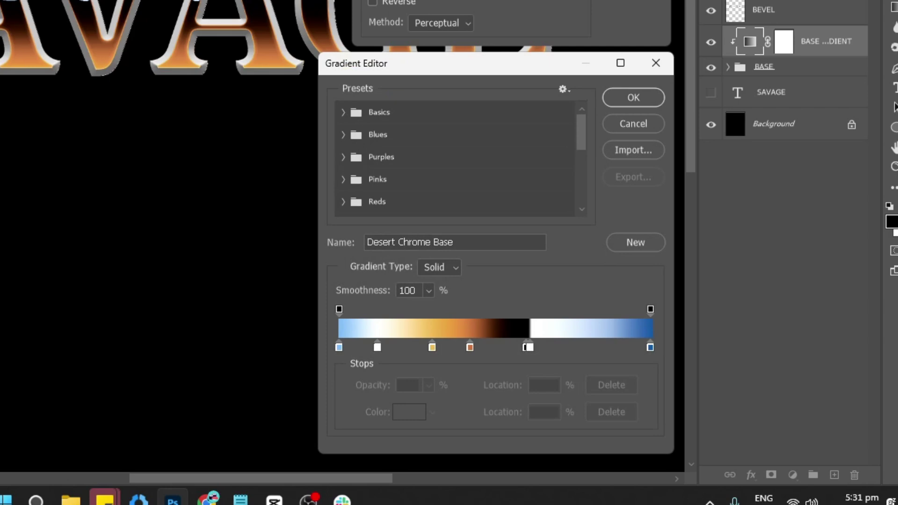
drag(699, 268, 695, 322)
click(344, 206)
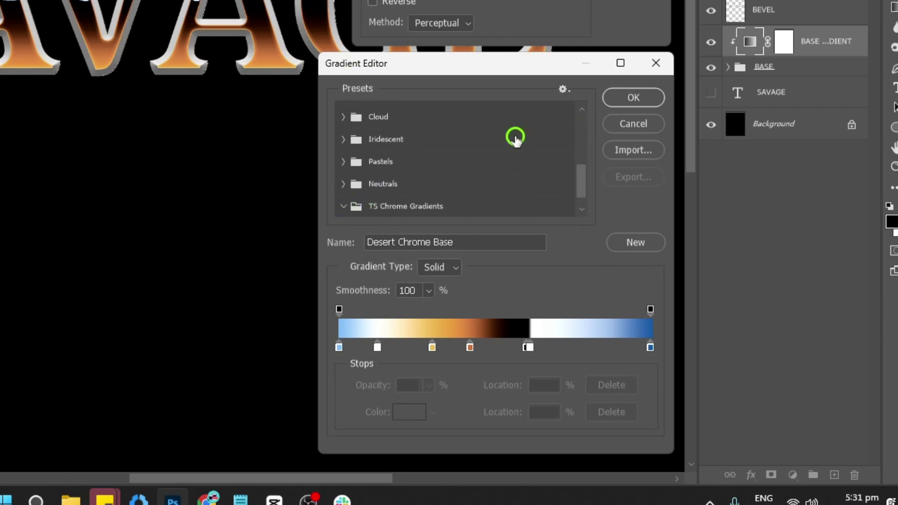
click(359, 209)
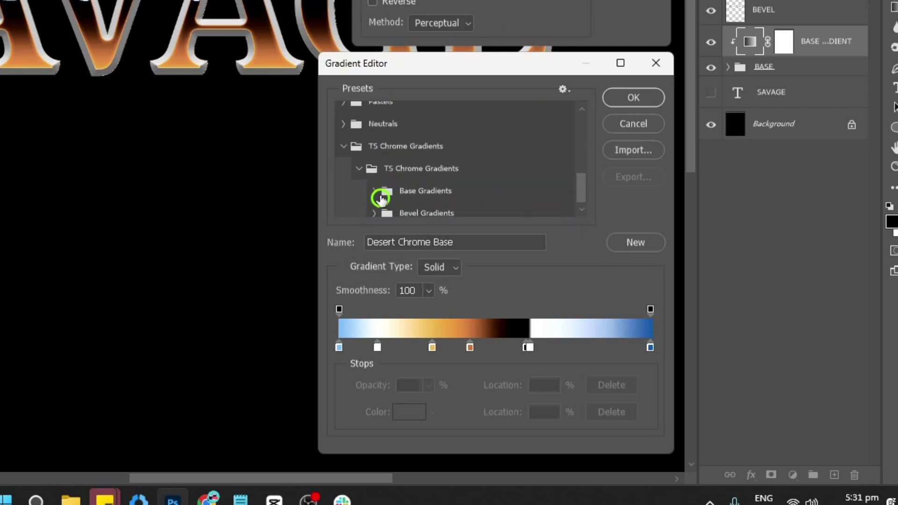
click(380, 195)
click(417, 183)
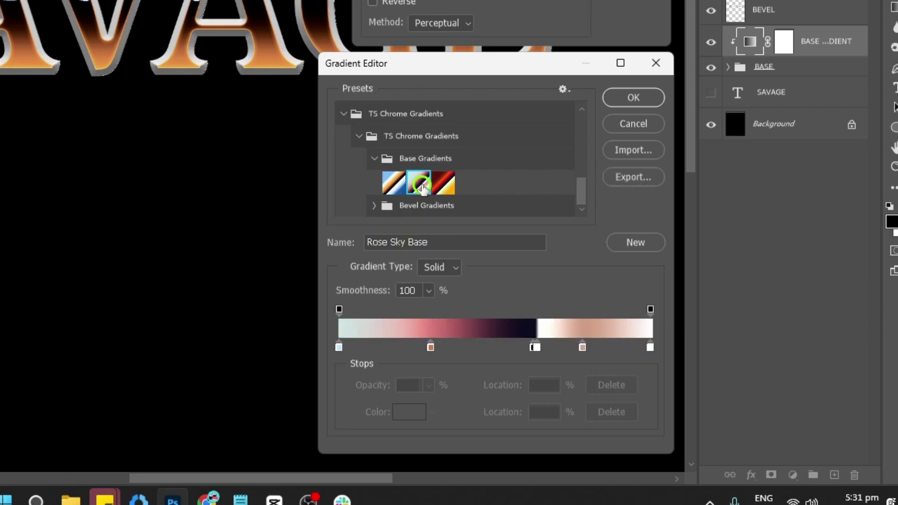
click(445, 185)
click(391, 184)
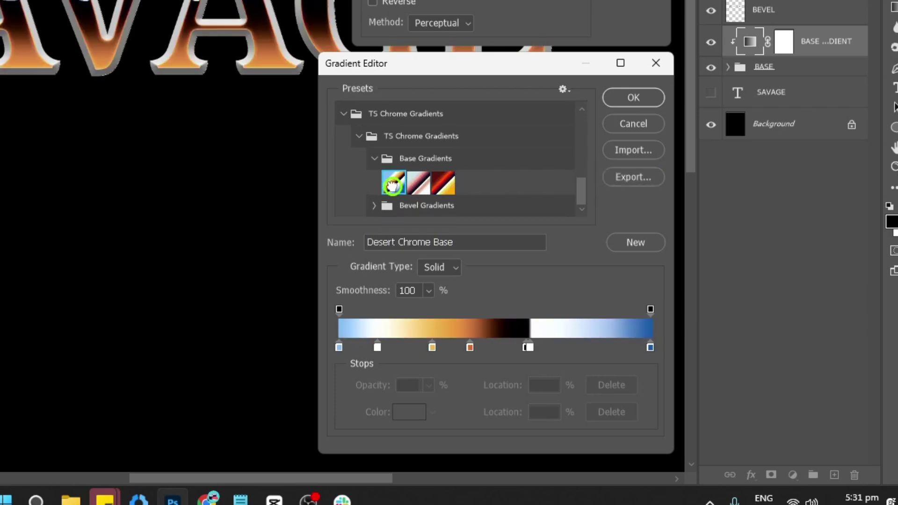
click(627, 99)
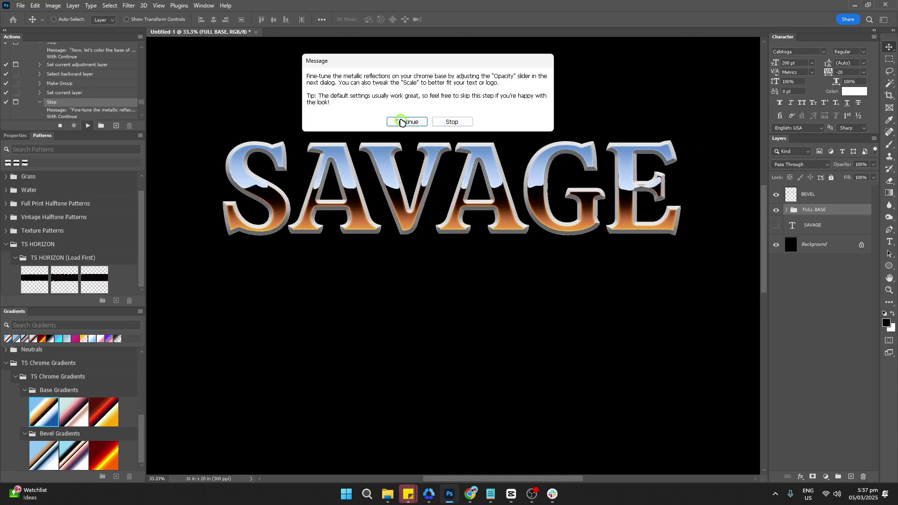
Lower the SAVAGE base's gradient overlay reflections to 15% opacity and reposition them across the letters
click(401, 122)
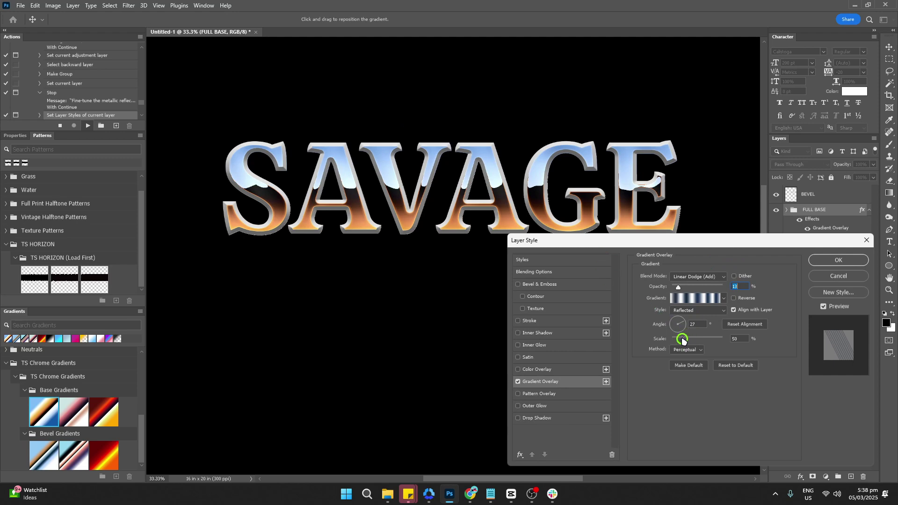
drag(680, 288, 682, 290)
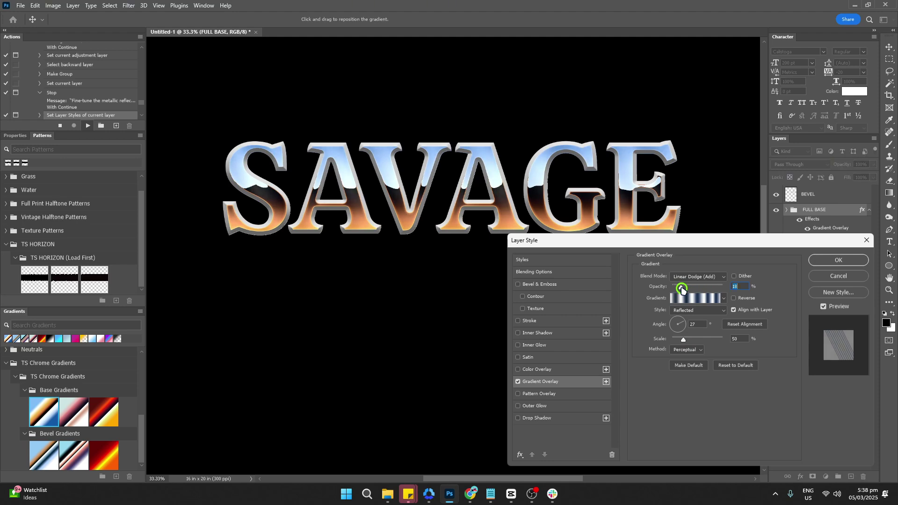
mouse_move(541, 190)
mouse_down()
mouse_move(574, 192)
mouse_move(535, 187)
mouse_move(572, 184)
mouse_move(552, 185)
mouse_up()
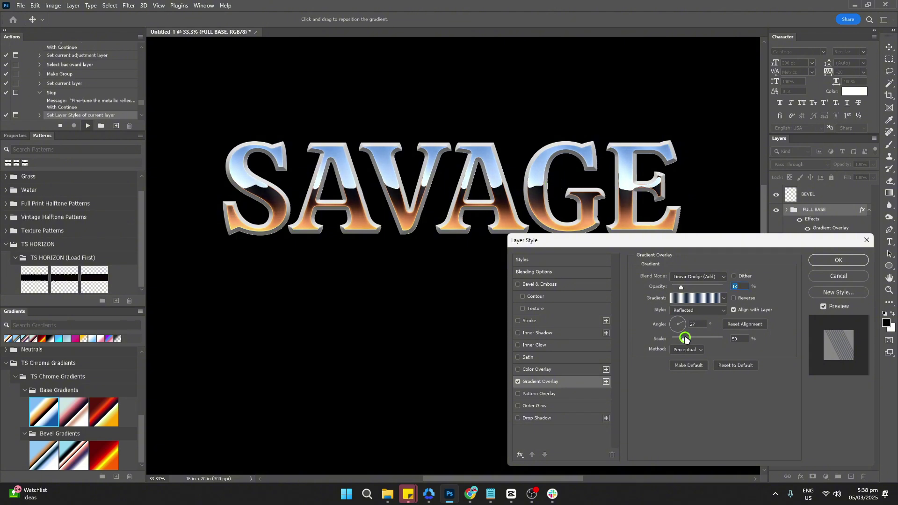
click(835, 261)
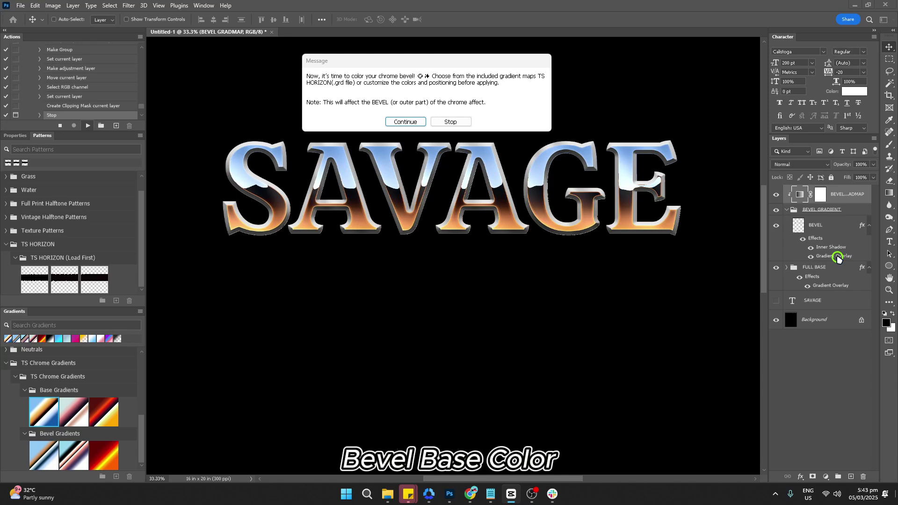
Bring up the bevel's gradient presets and expand TS Chrome Gradients > Bevel Gradients
click(405, 122)
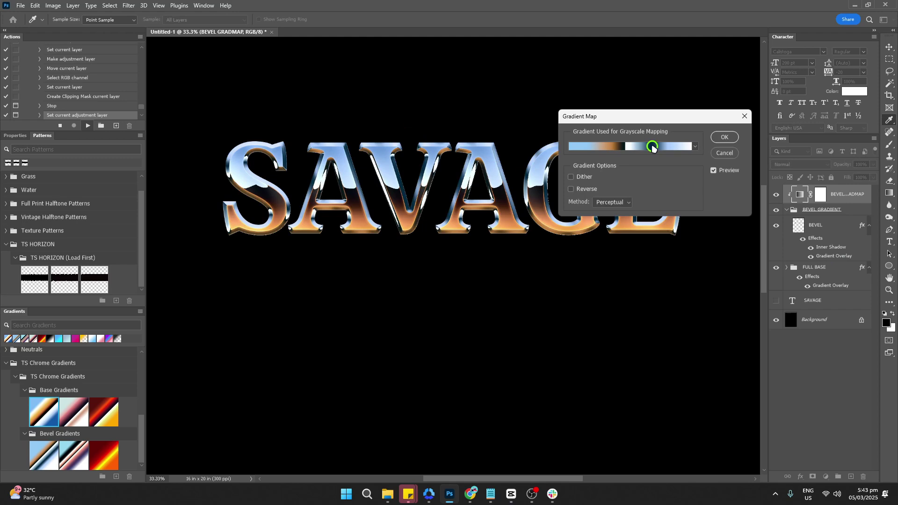
click(653, 148)
scroll(620, 296, down, 5)
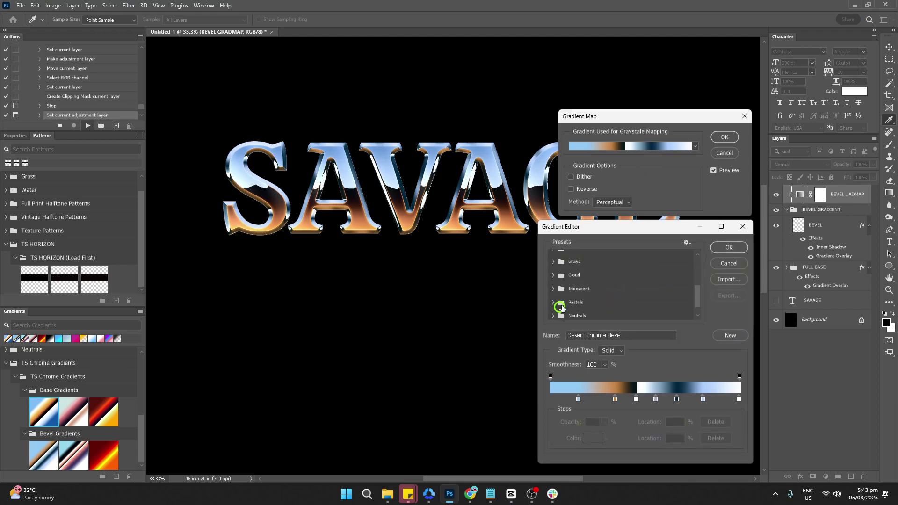
scroll(563, 311, down, 1)
scroll(573, 313, down, 1)
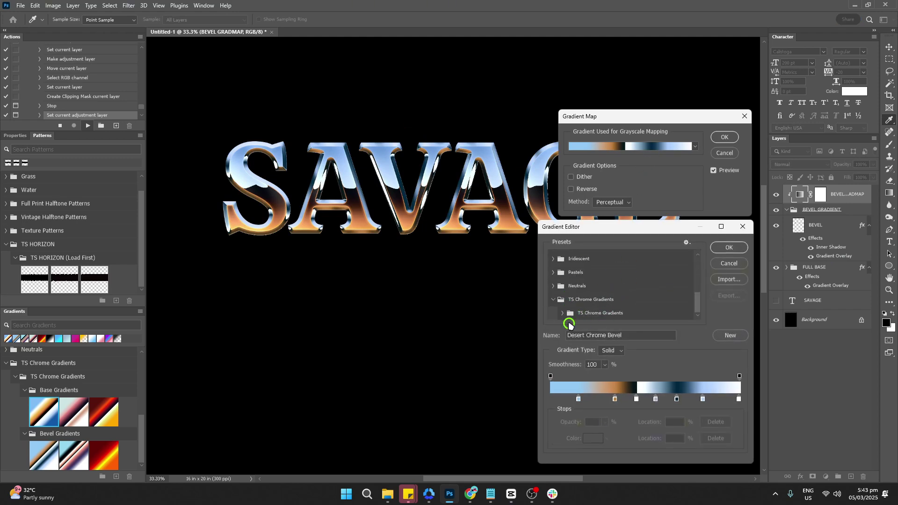
click(563, 314)
click(572, 314)
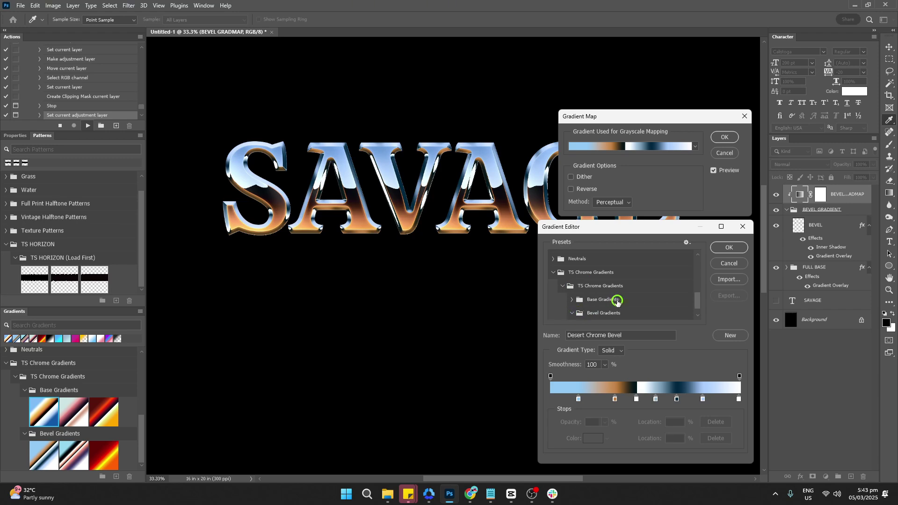
Compare the bevel gradient presets and apply Rose Sky Bevel to the SAVAGE bevel
click(599, 313)
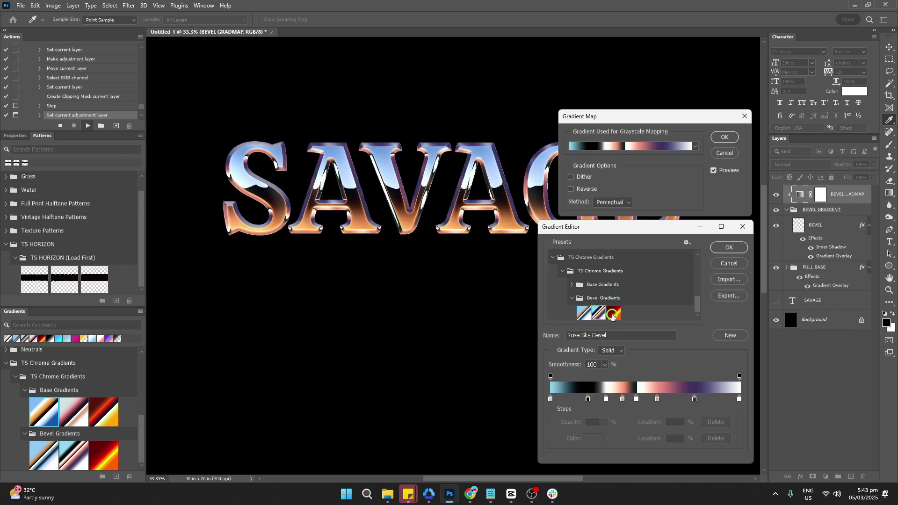
click(615, 314)
click(599, 313)
click(584, 314)
click(599, 313)
click(729, 248)
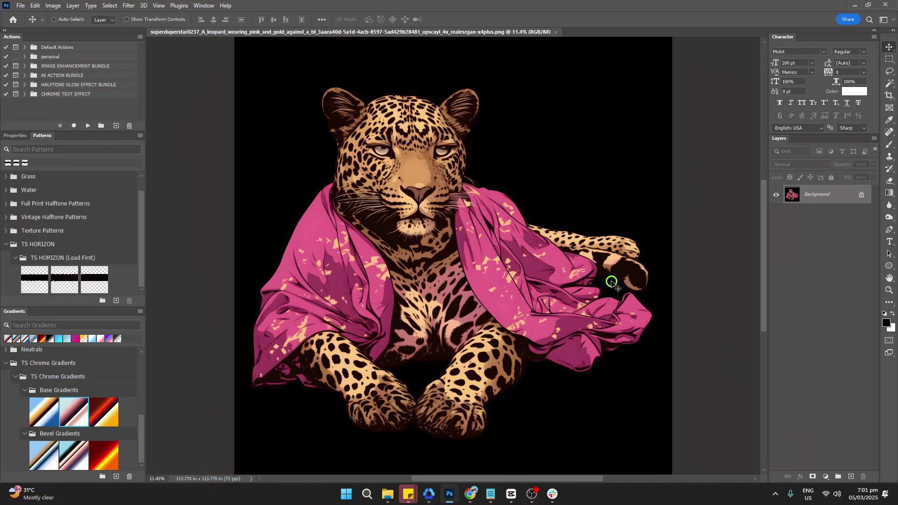
Zoom and pan around the leopard artwork and select the HALFTONE GLOW EFFECT BUNDLE action set
scroll(608, 285, up, 3)
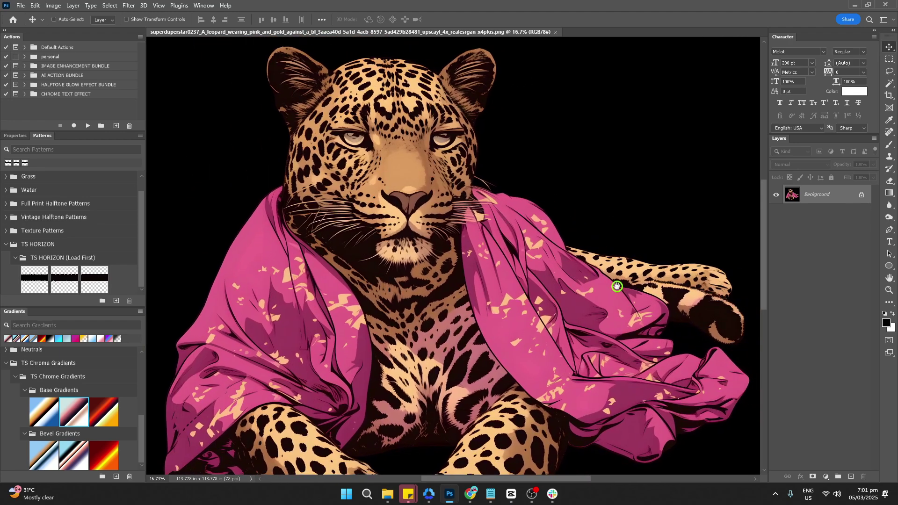
scroll(489, 300, up, 2)
drag(559, 374, 566, 239)
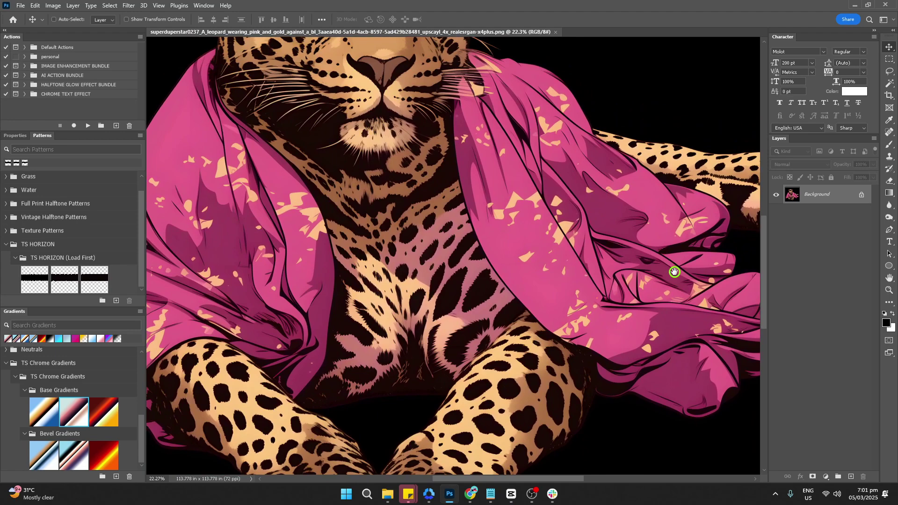
click(107, 85)
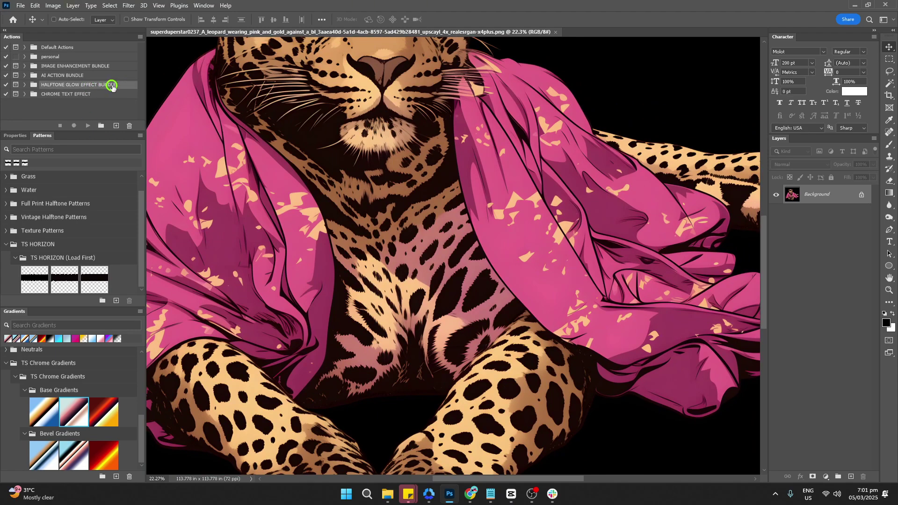
drag(407, 135, 448, 255)
scroll(537, 280, down, 3)
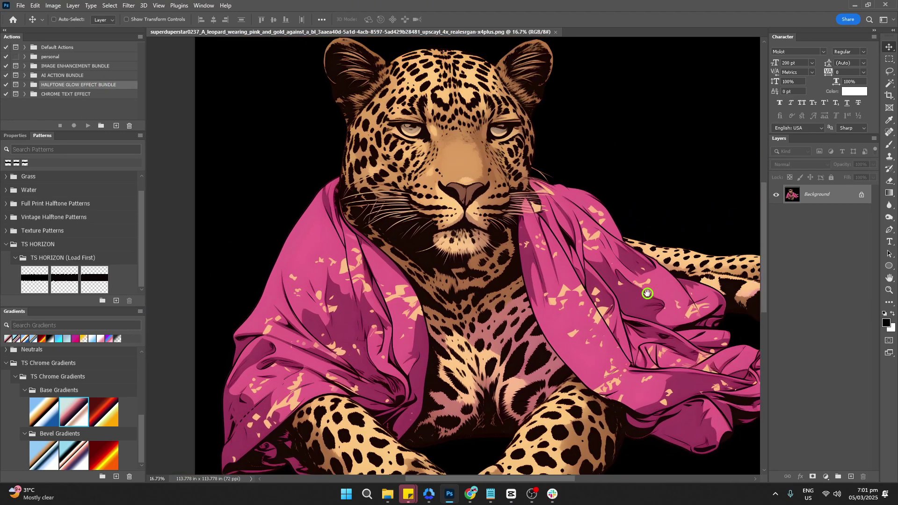
drag(611, 291, 591, 290)
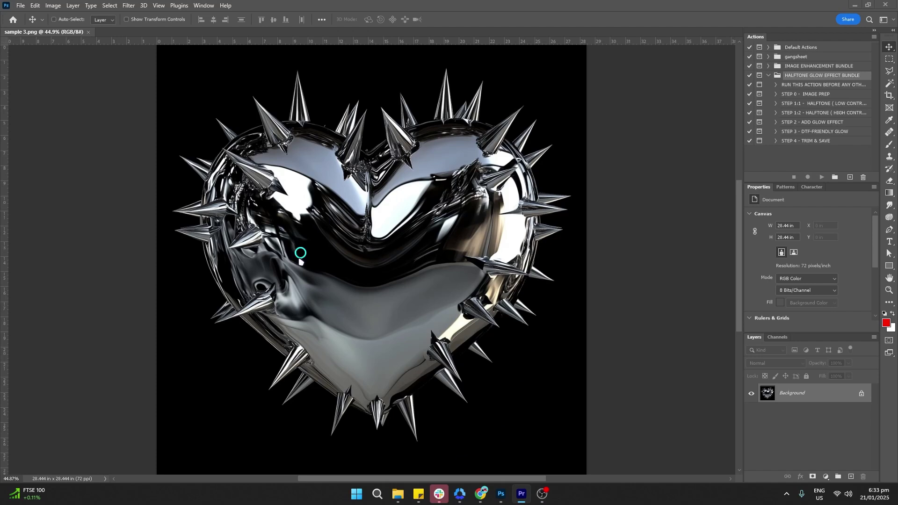
Set the heart image's resolution to 300 pixels per inch in Image Size
click(816, 397)
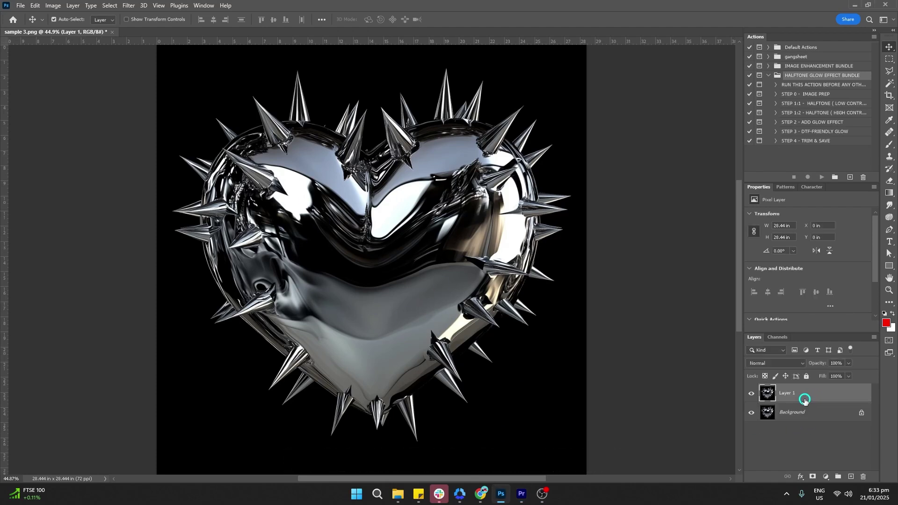
key(ctrl+alt+i)
double_click(581, 241)
text(300)
key(Return)
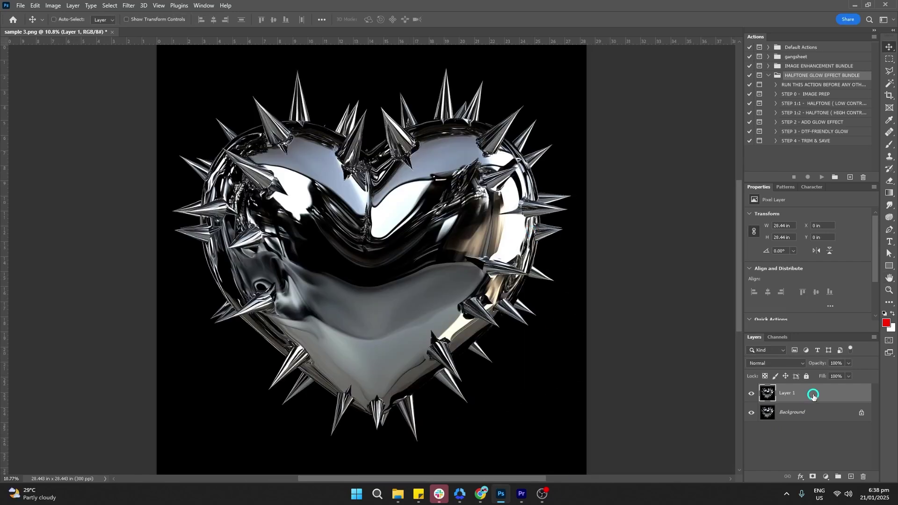
Duplicate Layer 1 into a new document
right_click(798, 394)
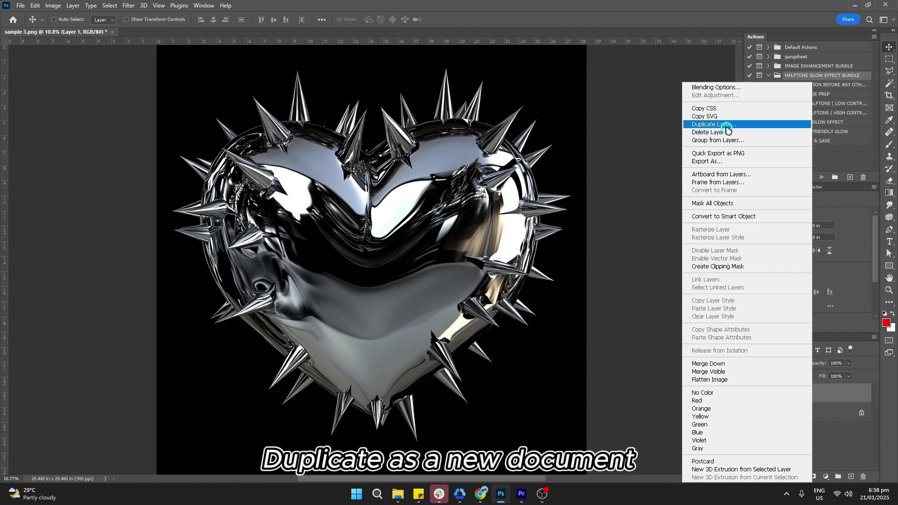
click(730, 128)
click(372, 239)
click(372, 252)
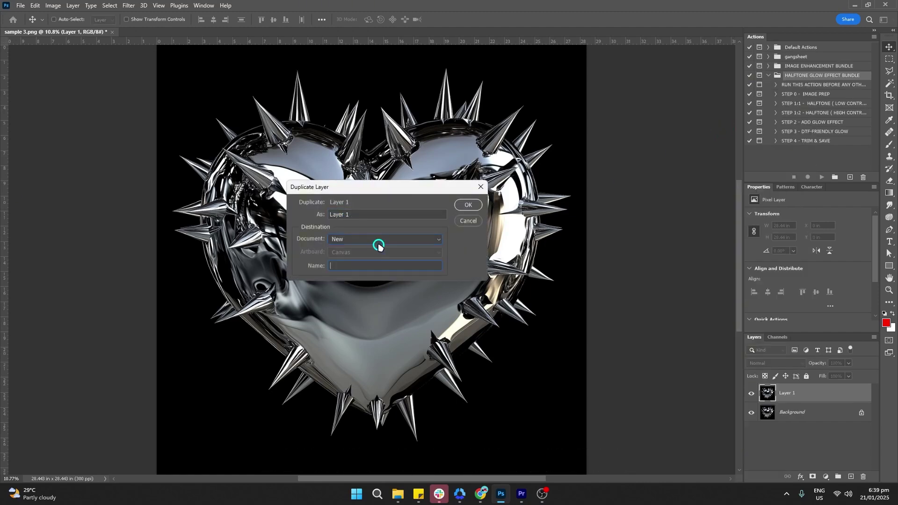
click(469, 206)
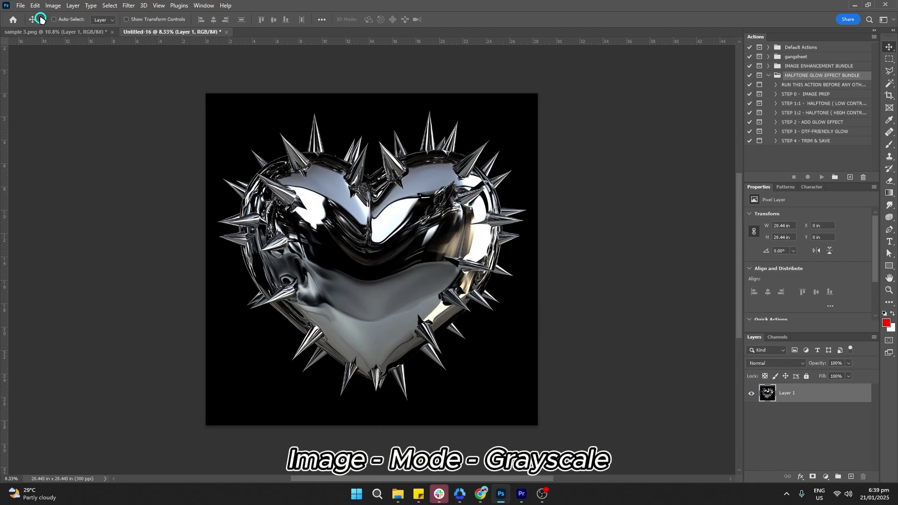
Convert the copied heart to grayscale and boost its contrast with Levels 42/1.7/173
click(54, 6)
mouse_move(59, 15)
click(159, 24)
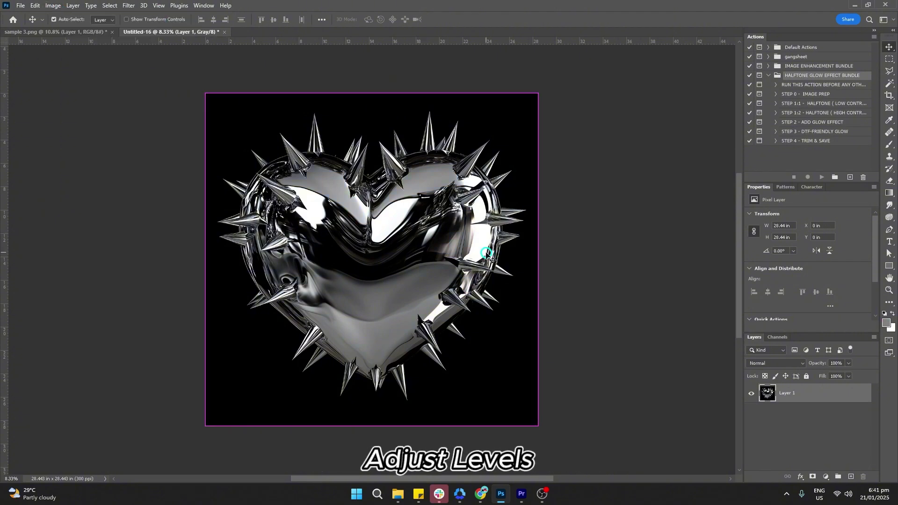
key(ctrl+l)
drag(645, 259, 612, 259)
drag(533, 258, 552, 263)
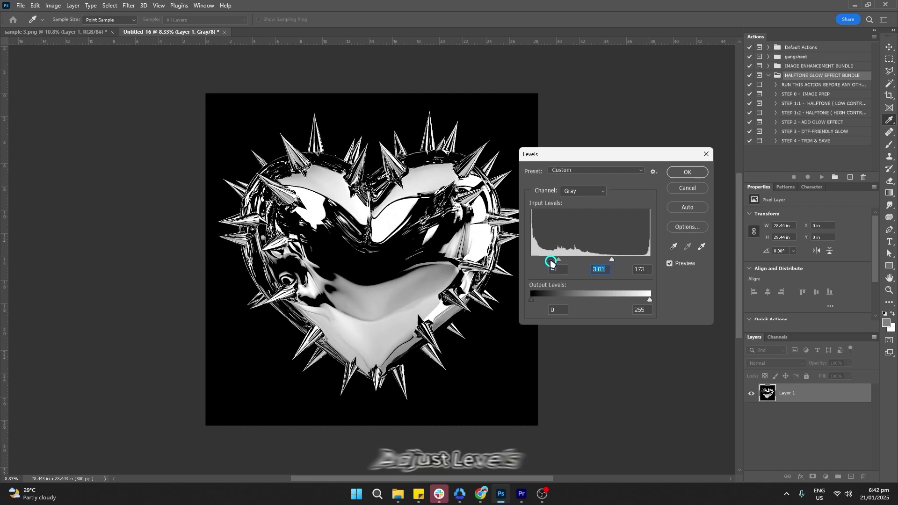
click(697, 174)
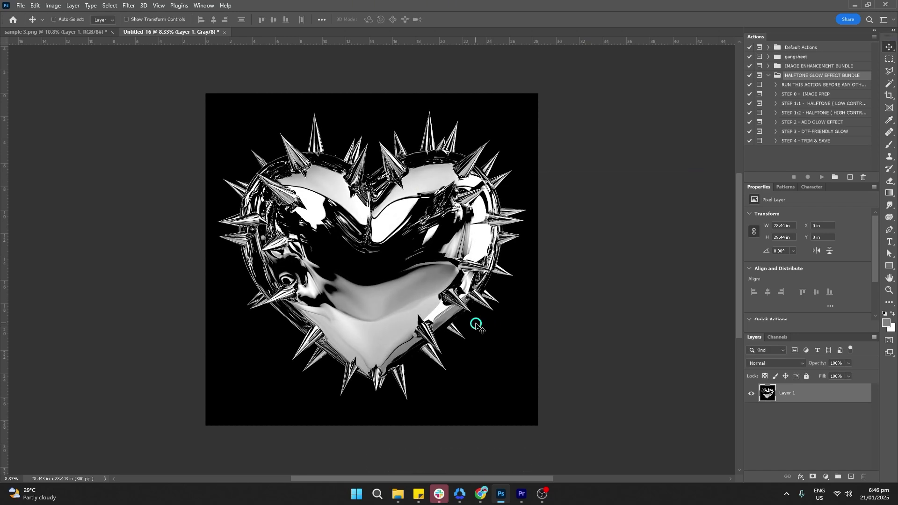
Flatten and convert to Bitmap at 300 ppi with a 15 lpi, 45° round halftone screen
click(55, 8)
mouse_move(105, 15)
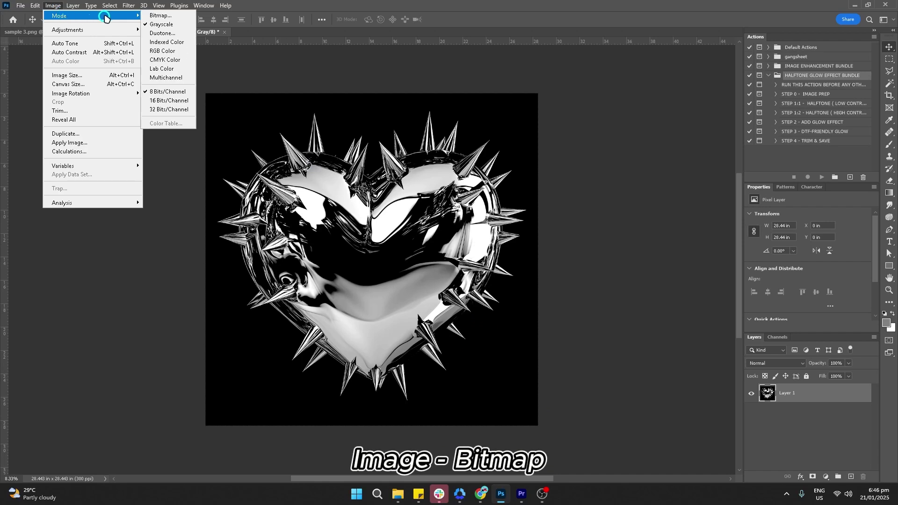
click(161, 16)
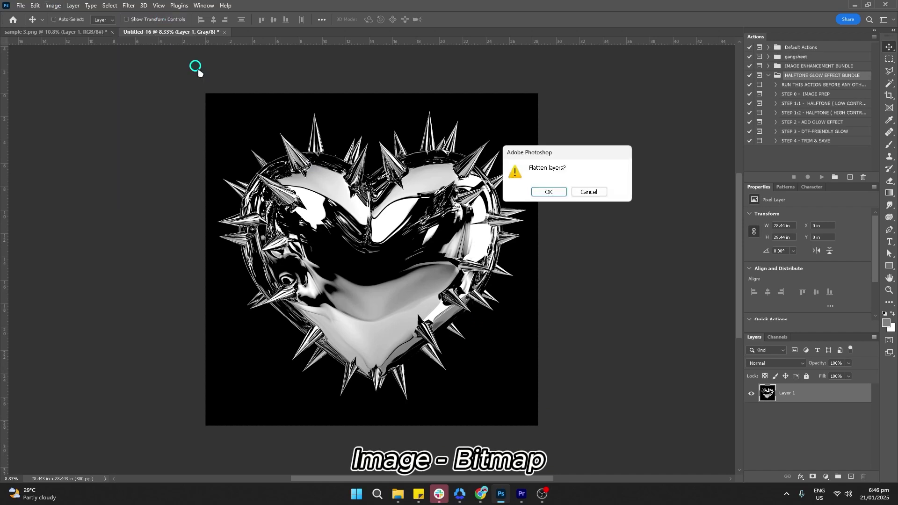
click(548, 191)
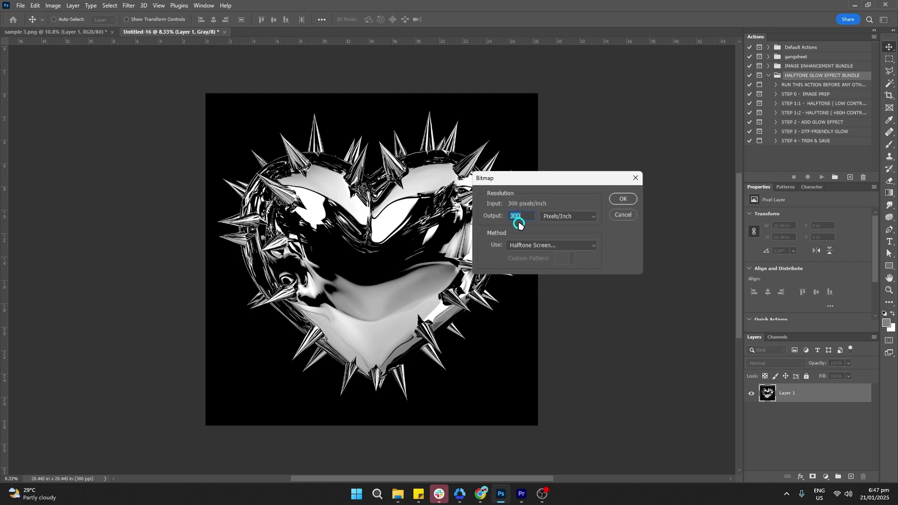
click(623, 199)
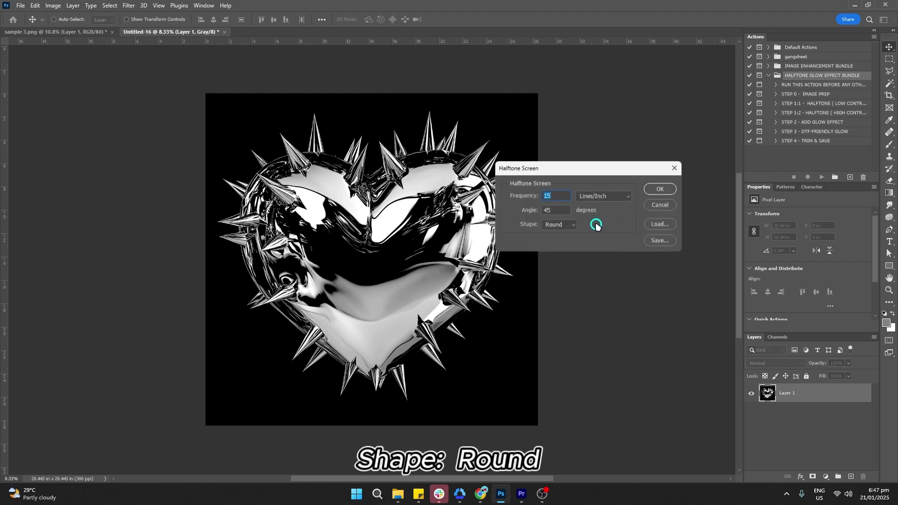
click(564, 225)
click(562, 233)
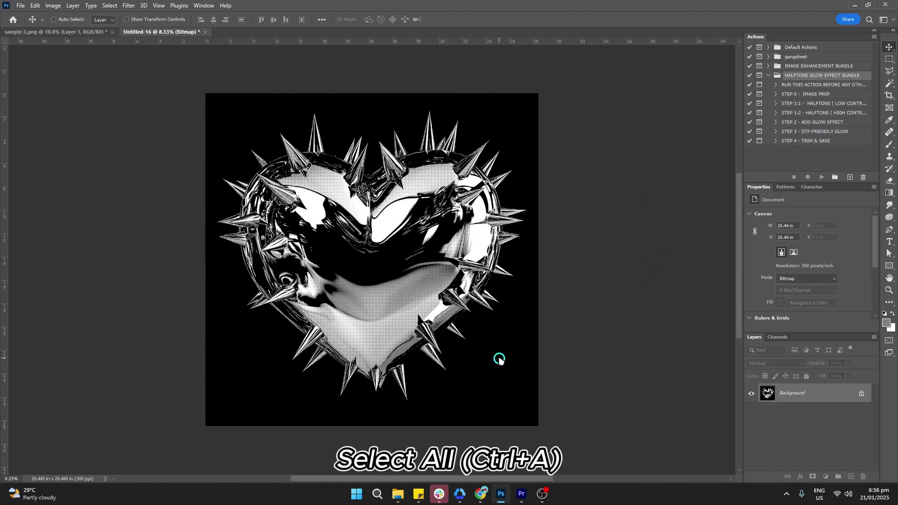
In sample 3.png, add a mask to Layer 1 and paste the halftone heart into it
click(52, 31)
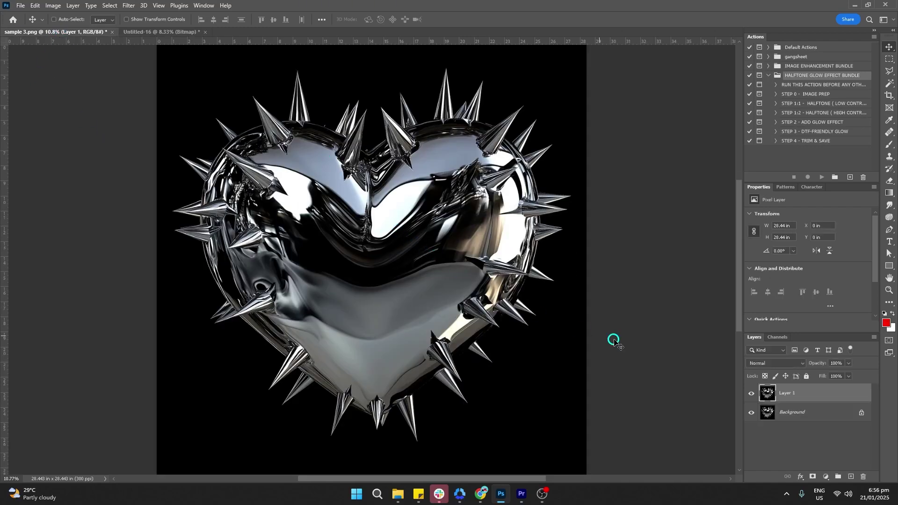
click(814, 477)
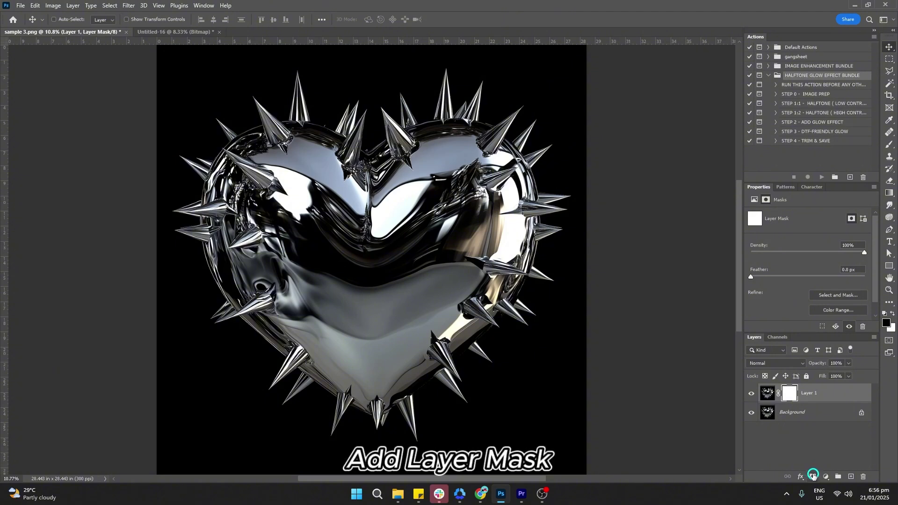
alt+click(790, 395)
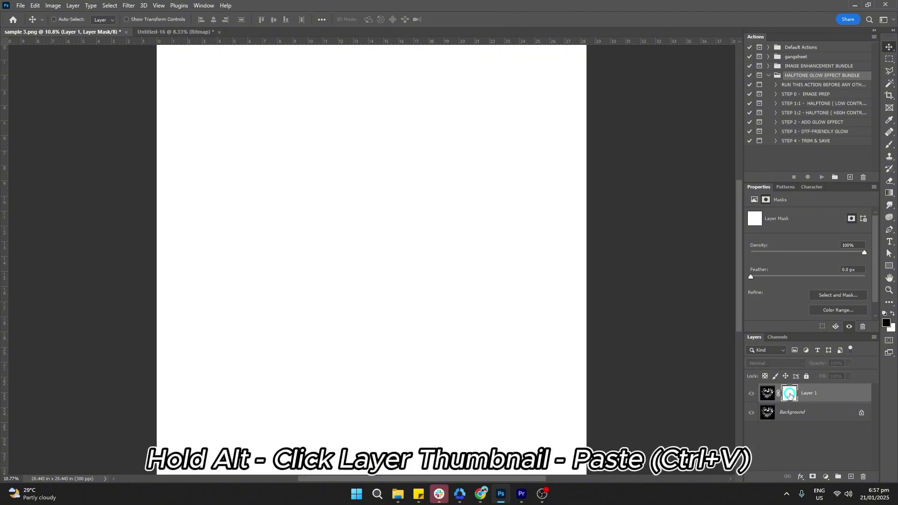
key(ctrl+v)
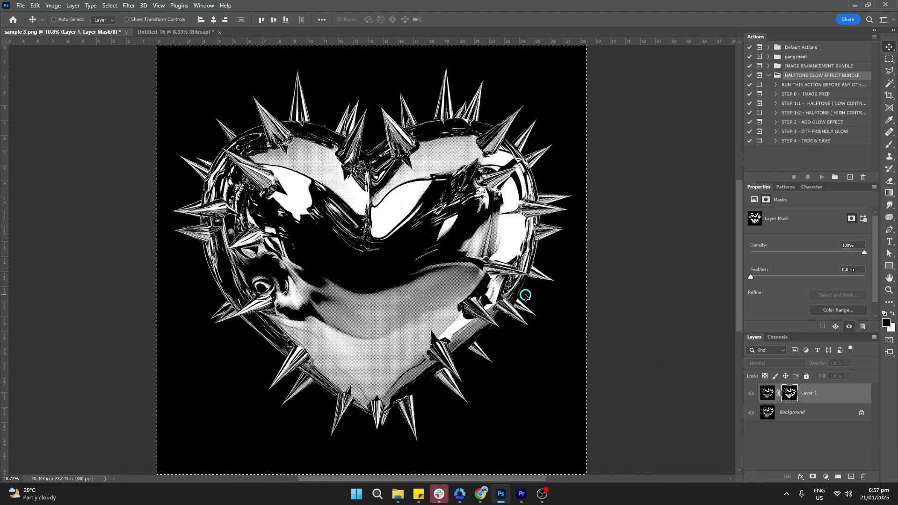
Add a black Solid Color fill layer above the Background layer
click(779, 415)
click(825, 476)
click(848, 317)
click(609, 173)
click(822, 79)
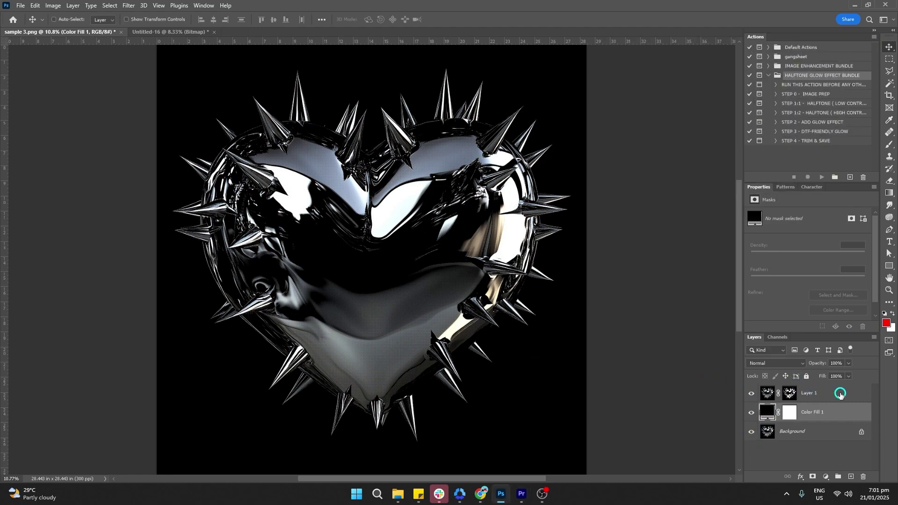
Duplicate Layer 1 and give the copy a red outer glow at 100% opacity
click(841, 395)
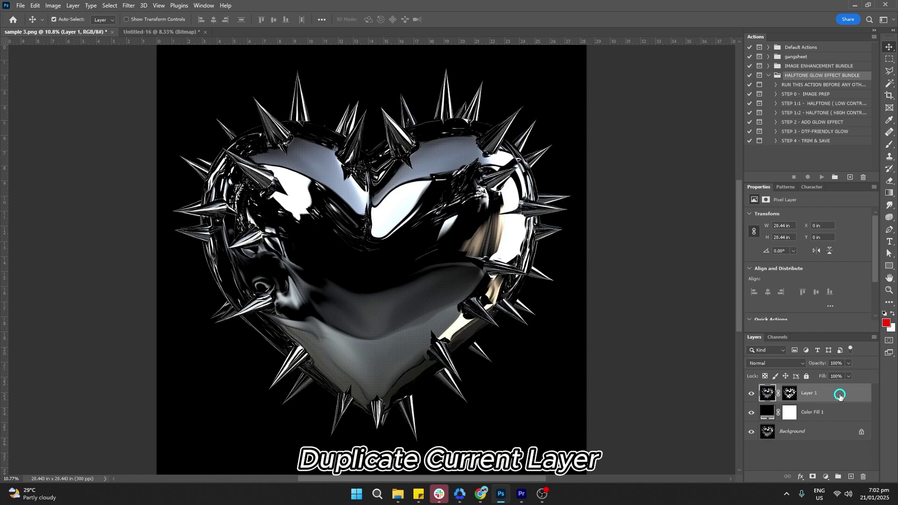
key(ctrl+j)
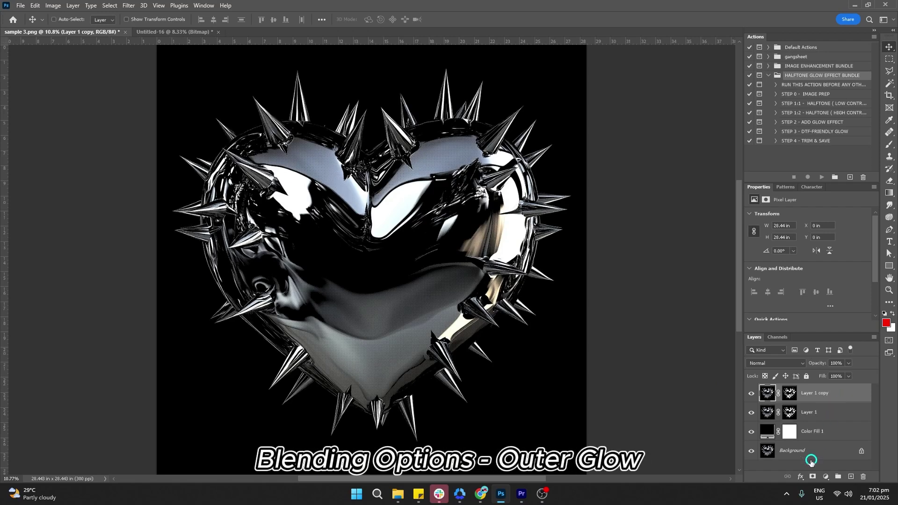
click(800, 477)
click(814, 386)
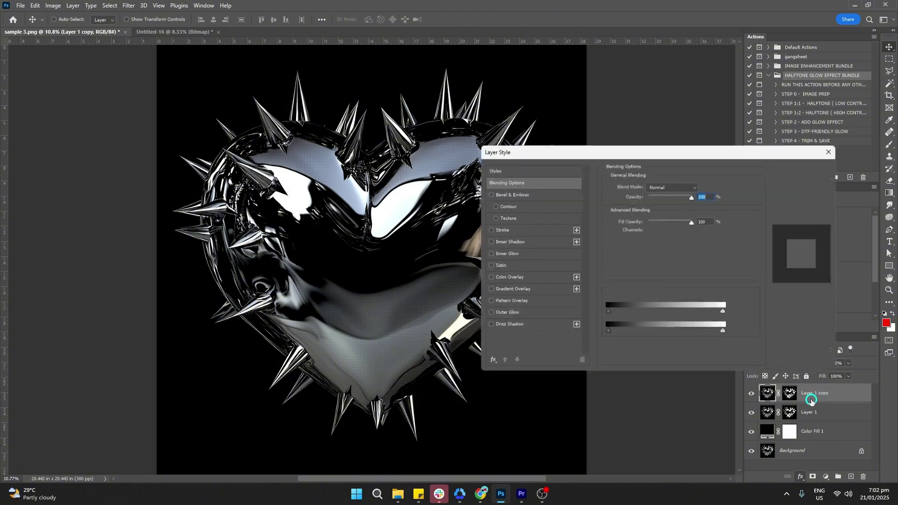
click(500, 316)
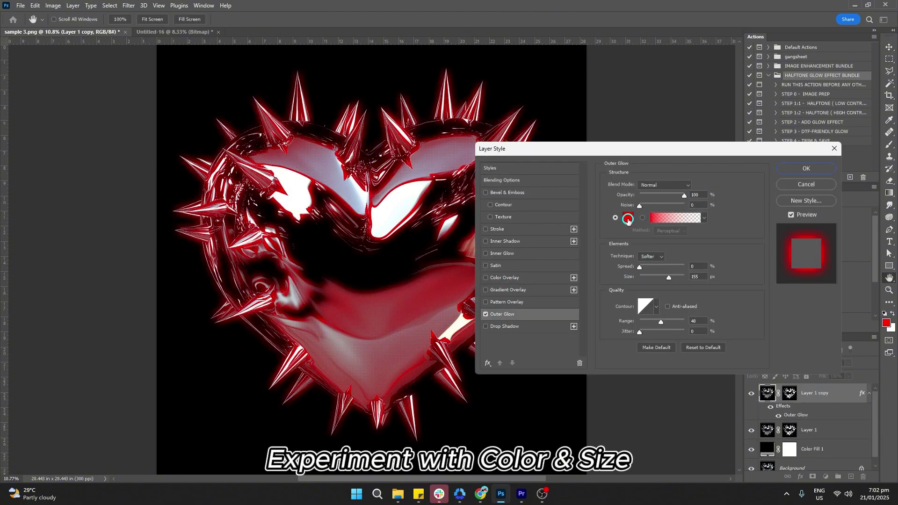
click(668, 277)
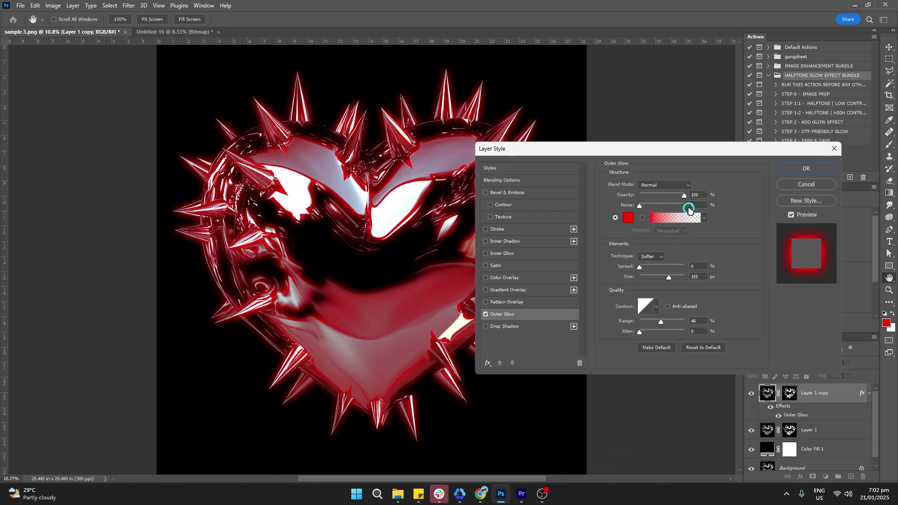
click(698, 197)
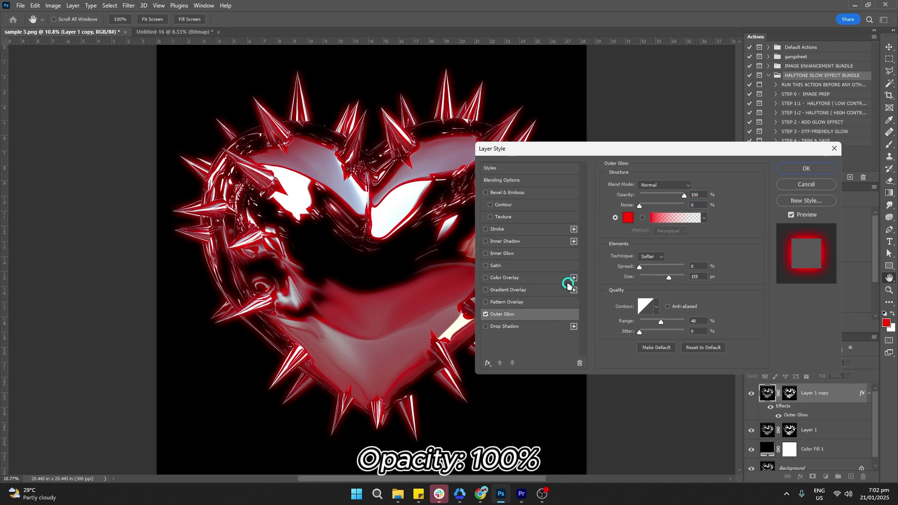
Add a green Soft Light inner glow with adjusted choke and a larger size
click(499, 255)
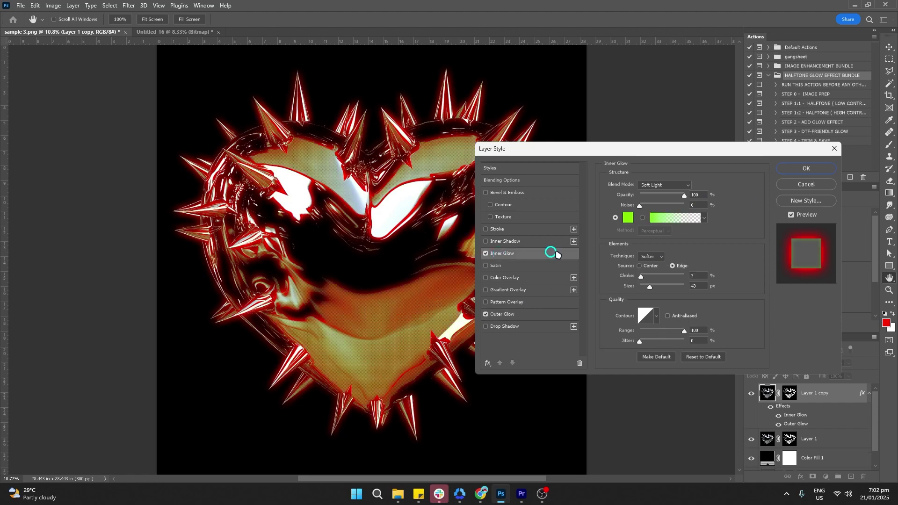
click(649, 280)
drag(647, 289, 650, 291)
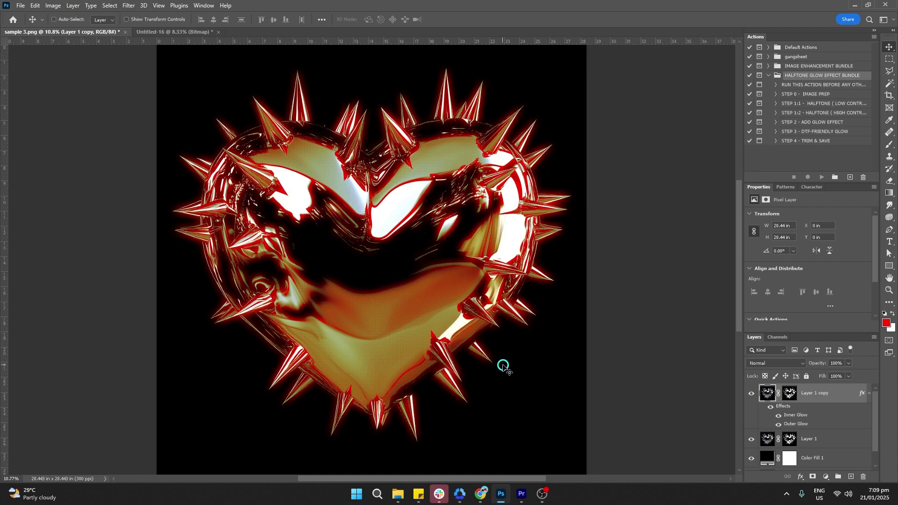
Duplicate the glowing heart layer, rasterize its layer style, and hide the original
key(ctrl+j)
right_click(838, 394)
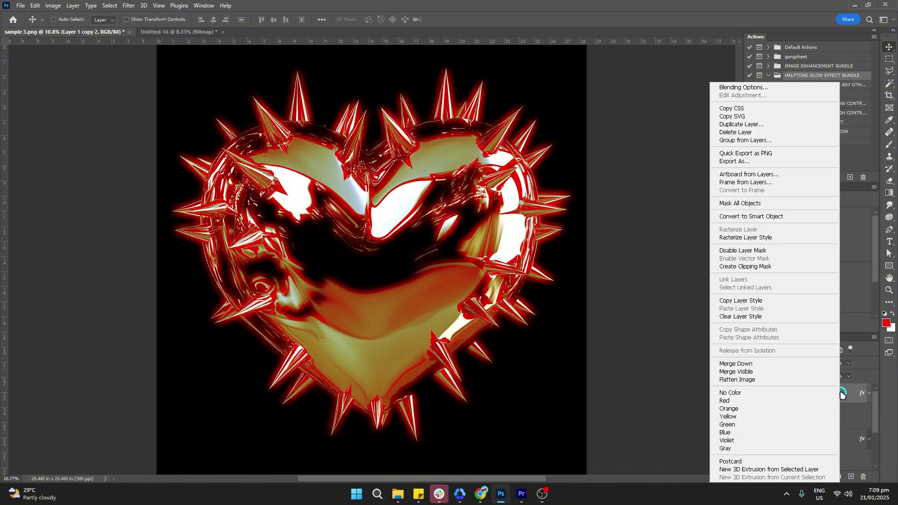
click(758, 239)
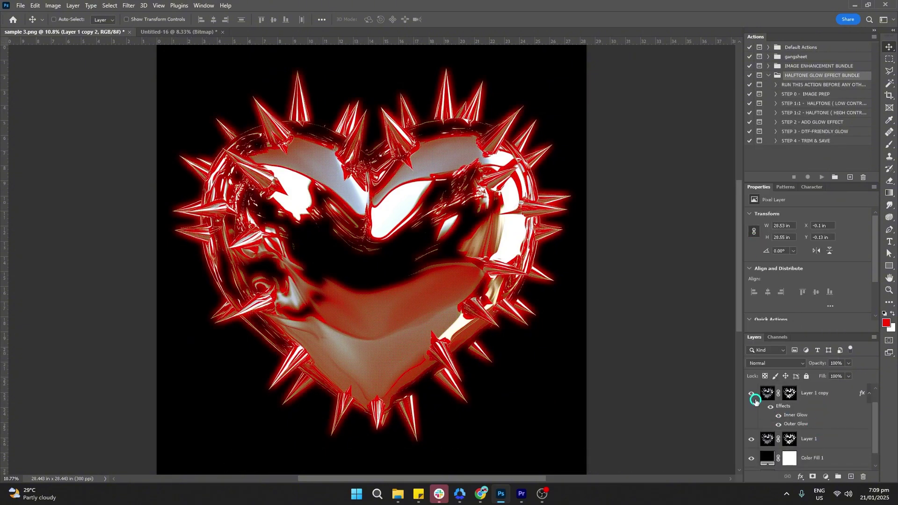
click(751, 439)
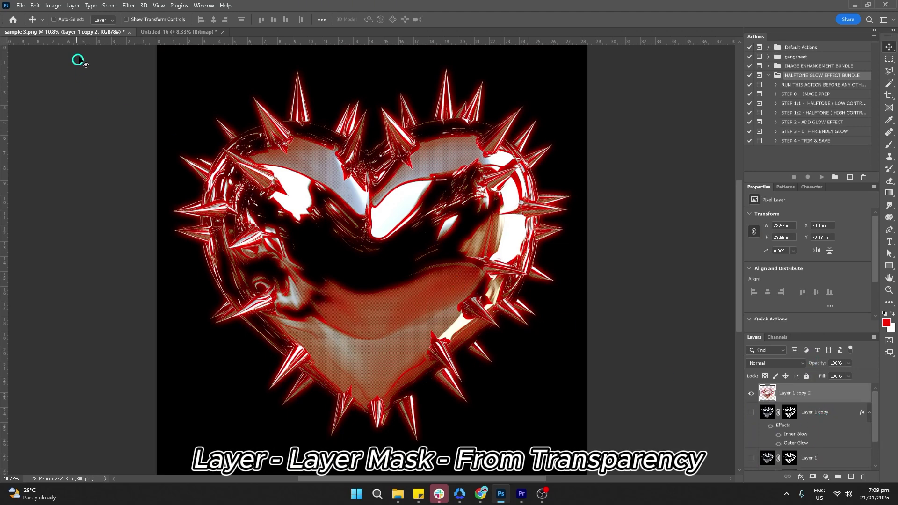
Mask Layer 1 copy 2 from its transparency, select the whole canvas, and begin a new document
click(73, 5)
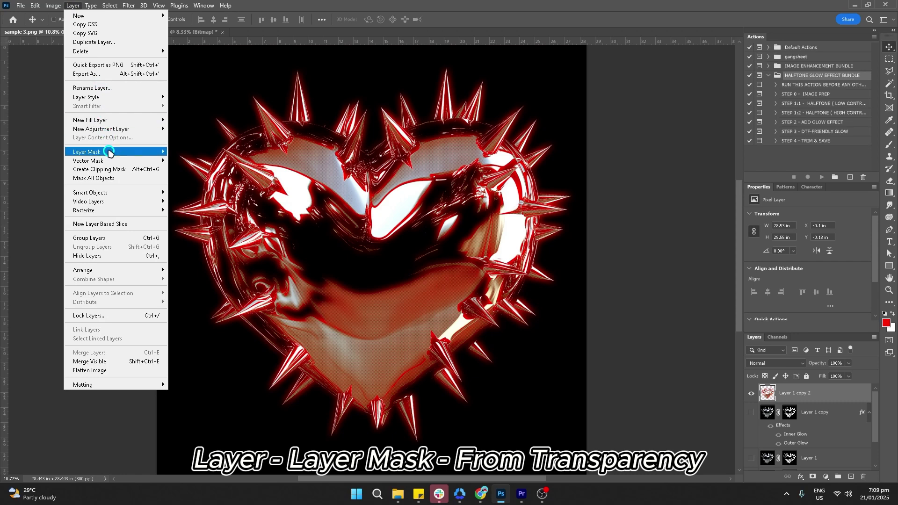
mouse_move(108, 152)
click(193, 187)
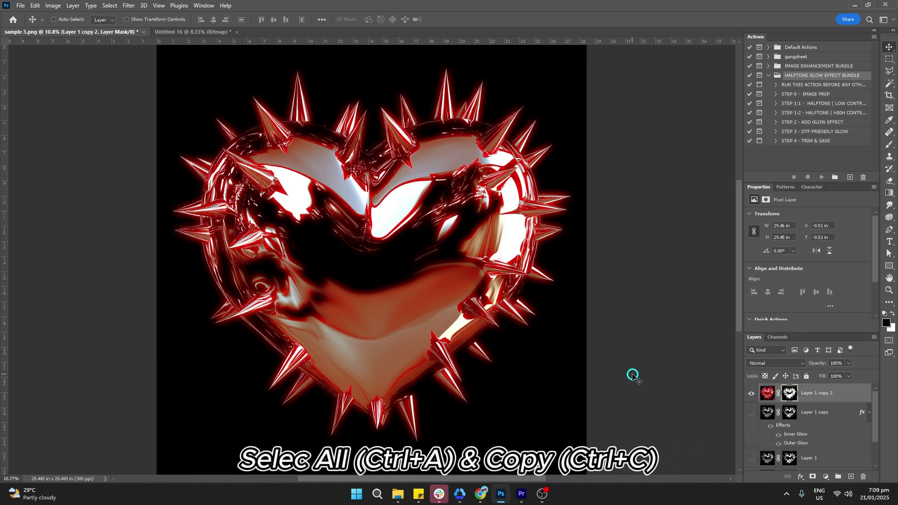
key(ctrl+a)
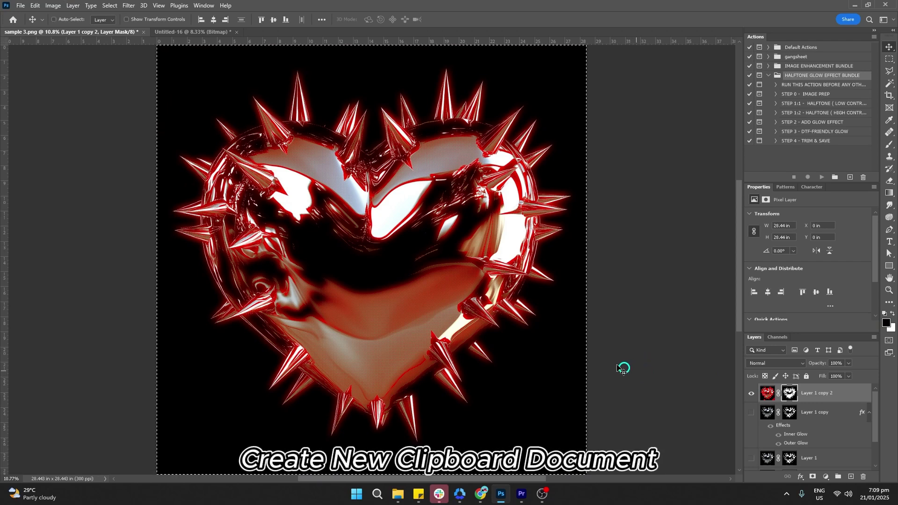
click(21, 6)
click(28, 14)
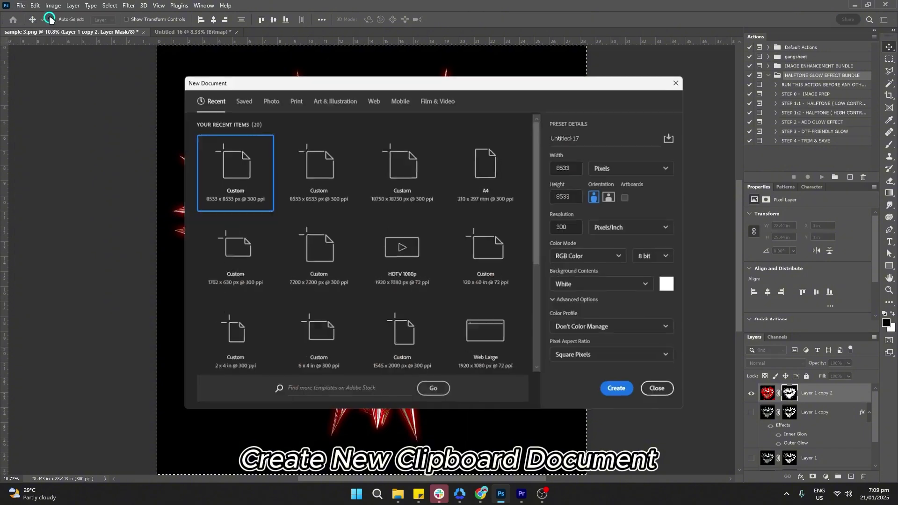
Create the Clipboard-sized document, paste the heart, and convert it to flattened grayscale
click(620, 391)
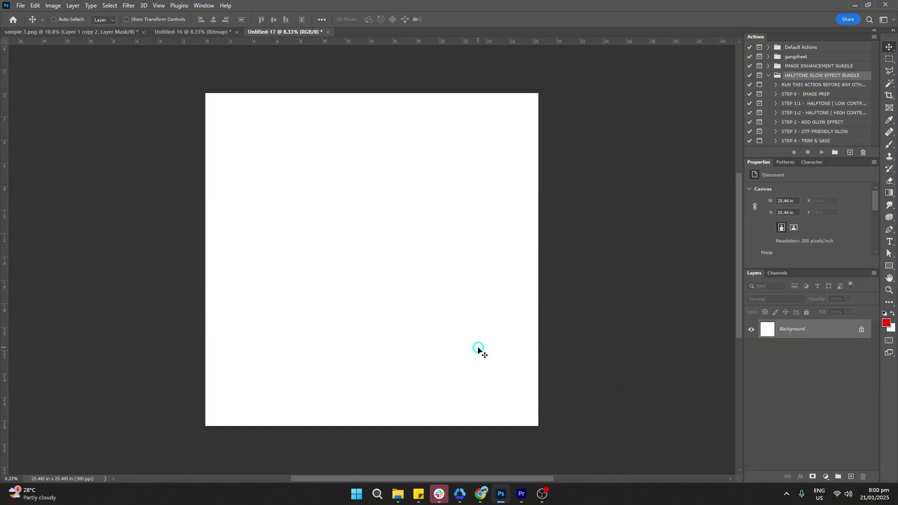
key(ctrl+v)
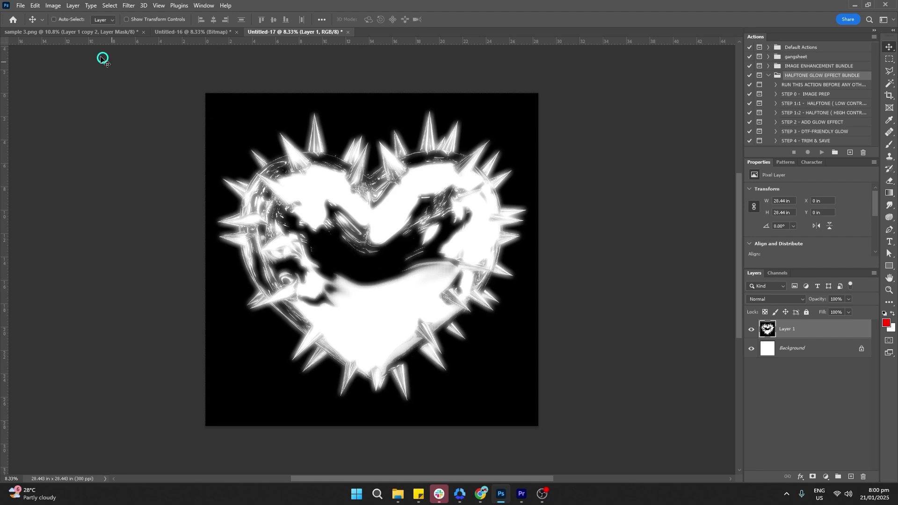
click(53, 5)
mouse_move(61, 14)
click(156, 23)
key(Return)
Convert it to a 15 lpi, 45° round-dot halftone bitmap and copy the result
click(53, 6)
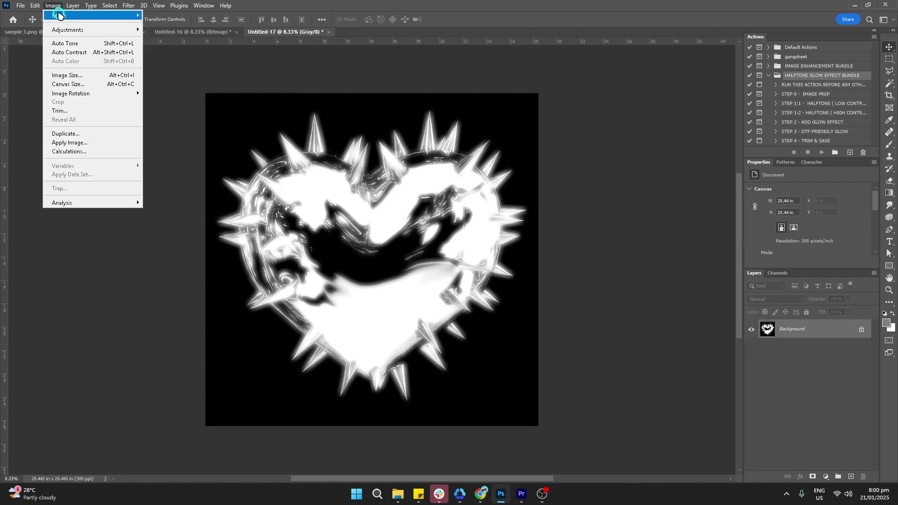
click(154, 13)
click(632, 200)
click(661, 191)
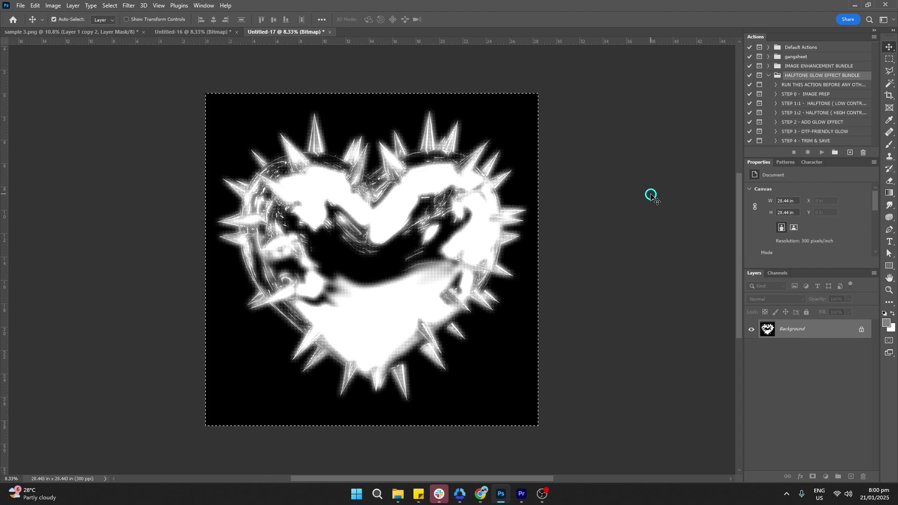
key(ctrl+c)
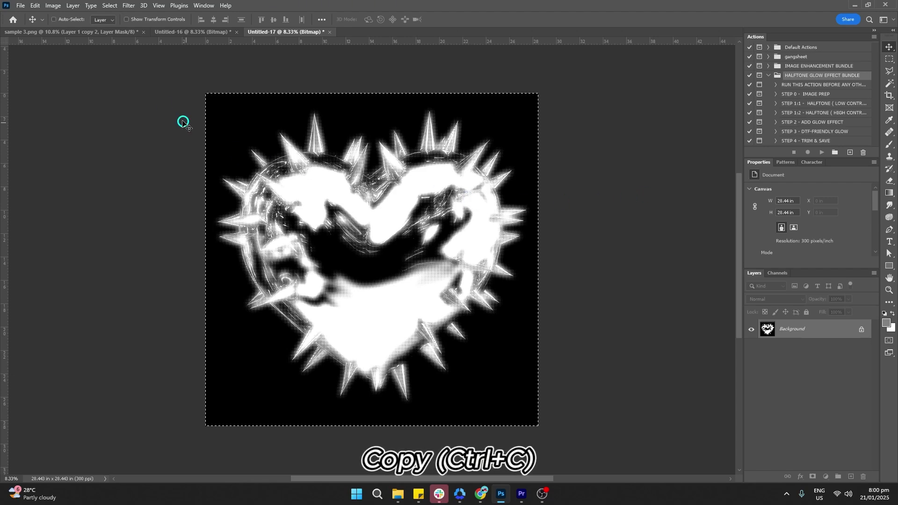
In sample 3.png, paste the halftone into Layer 1 copy 2's layer mask
click(84, 33)
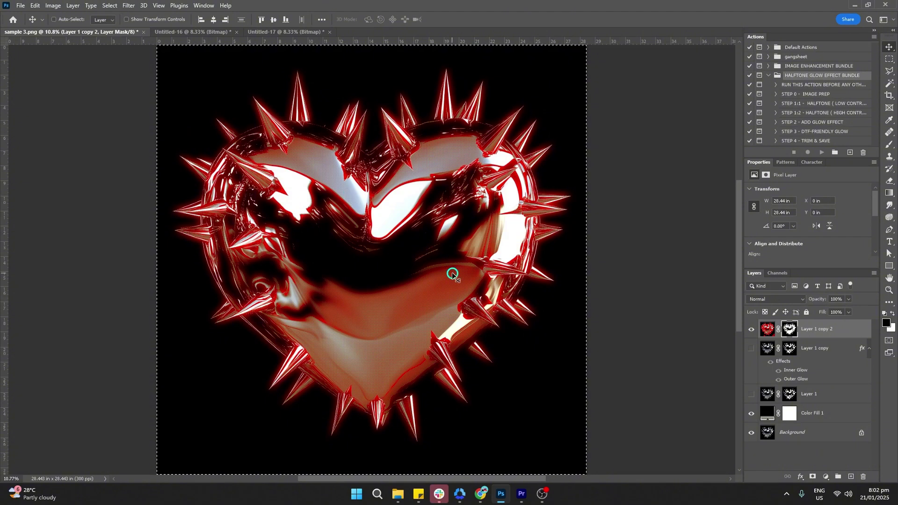
key(ctrl+v)
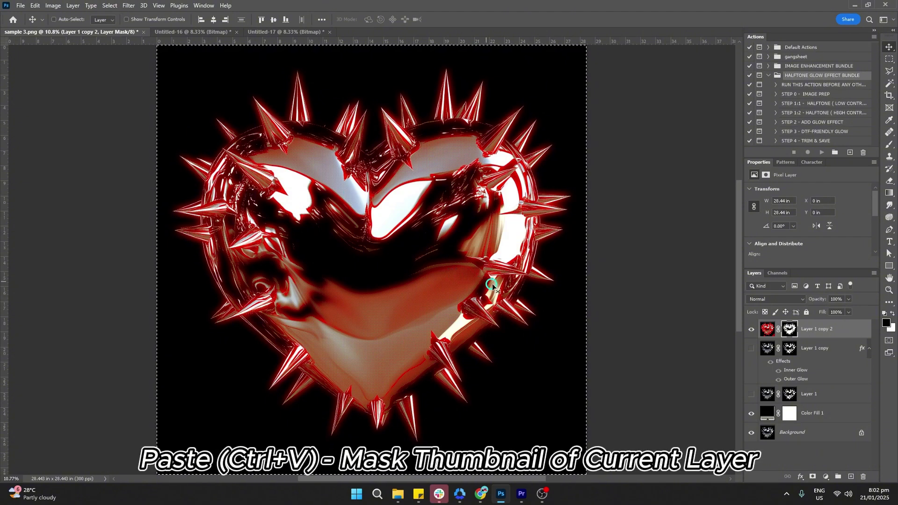
click(790, 331)
alt+click(791, 330)
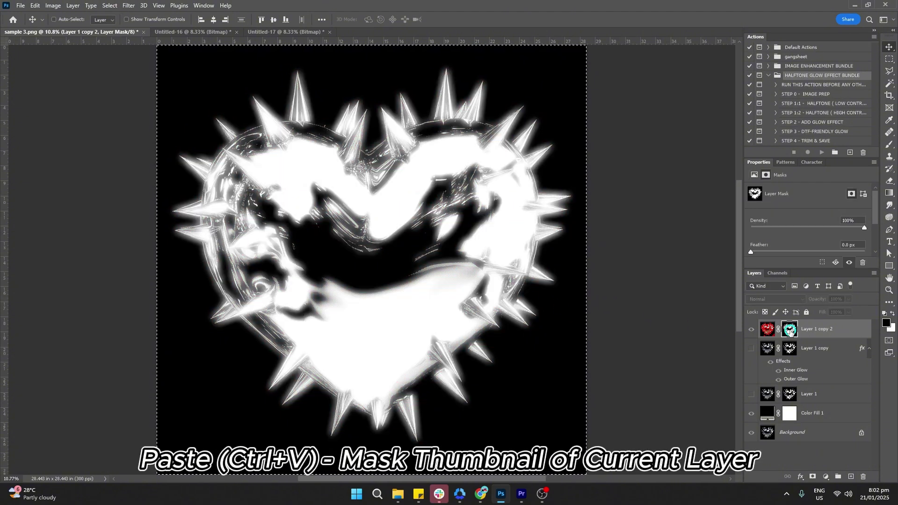
key(ctrl+v)
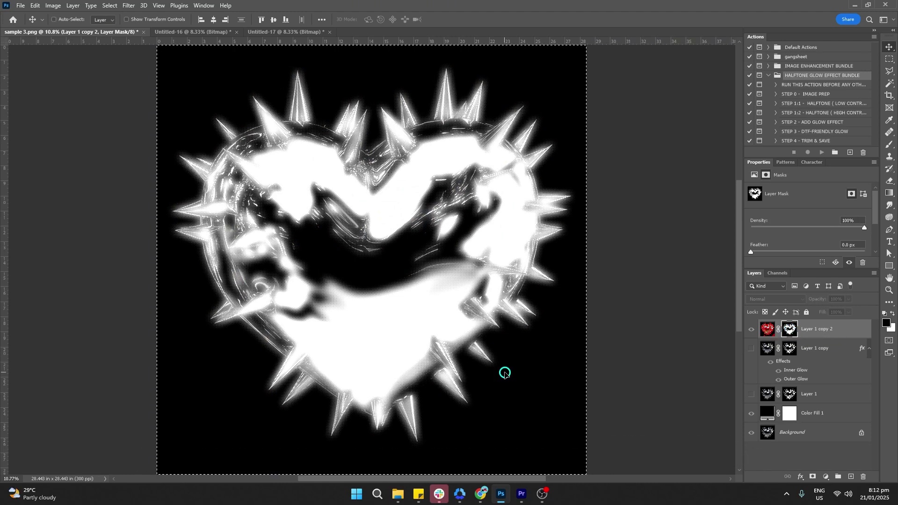
Add Layer 2 filled with red #f01313, clip it to the heart copy, and move it below the hidden layers
click(851, 476)
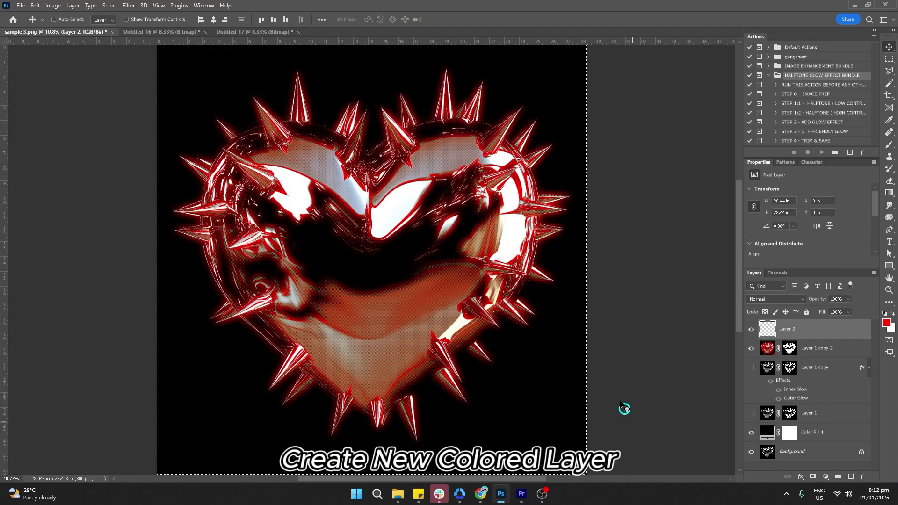
click(36, 5)
click(51, 150)
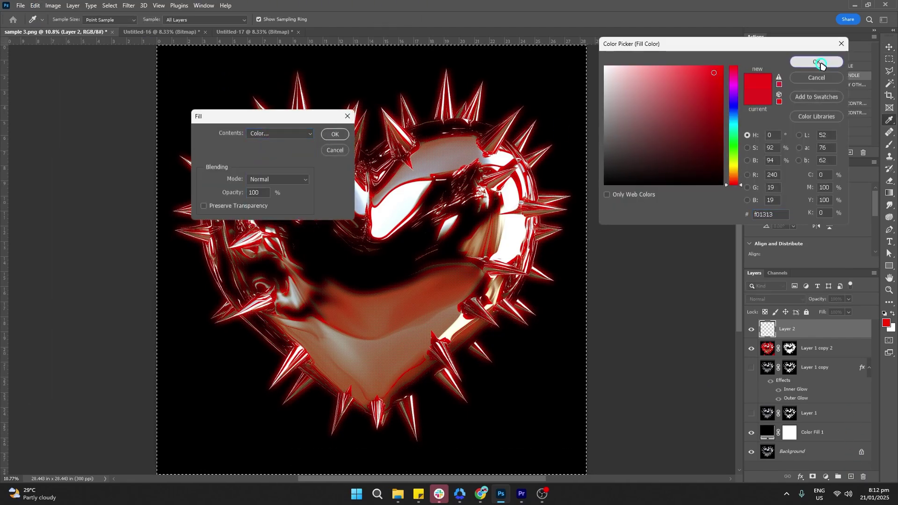
click(819, 63)
click(335, 135)
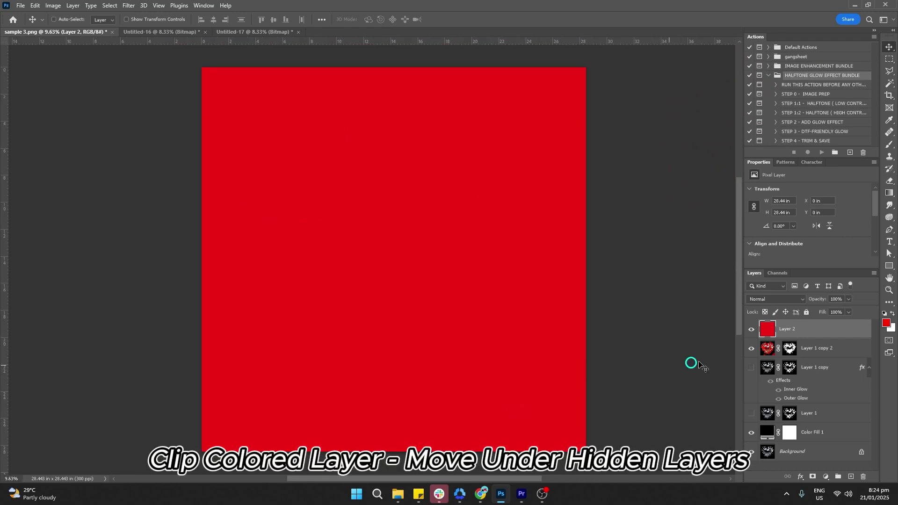
right_click(828, 333)
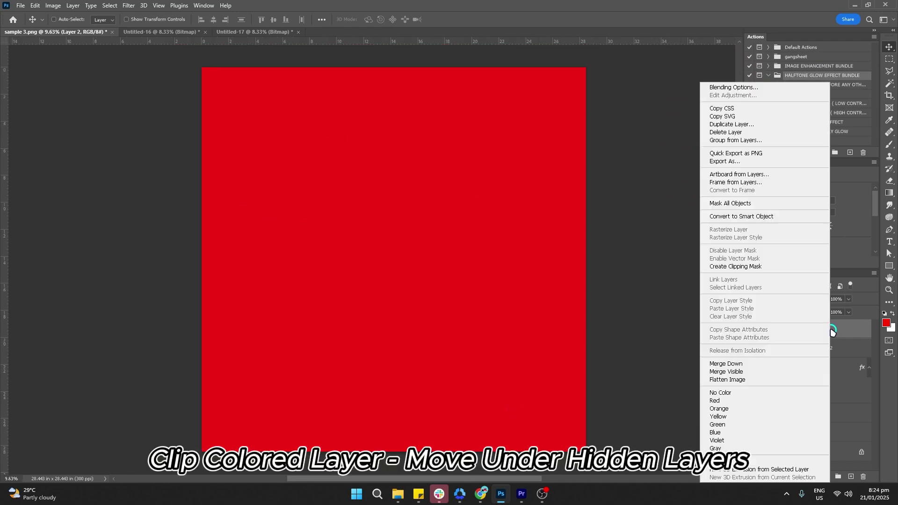
click(758, 266)
drag(844, 333, 841, 421)
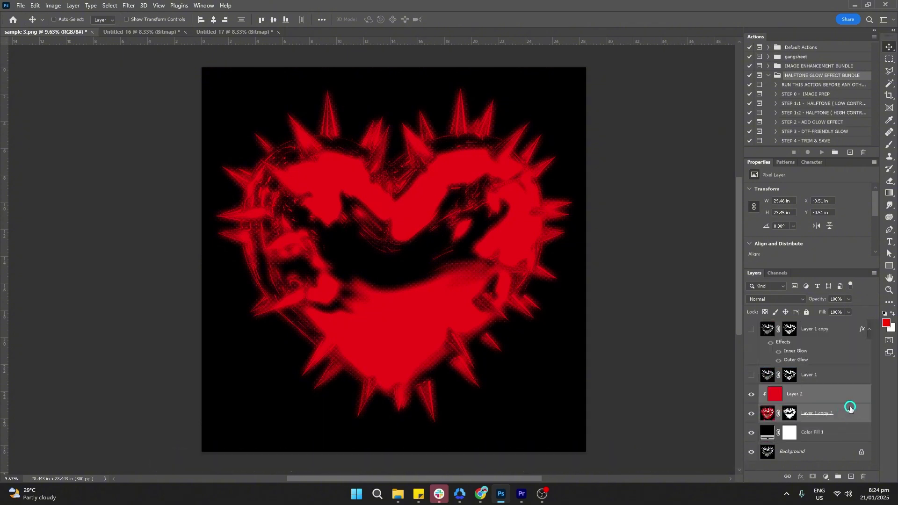
Delete the Layer 1 copy layer and make Layer 1 visible again
click(819, 333)
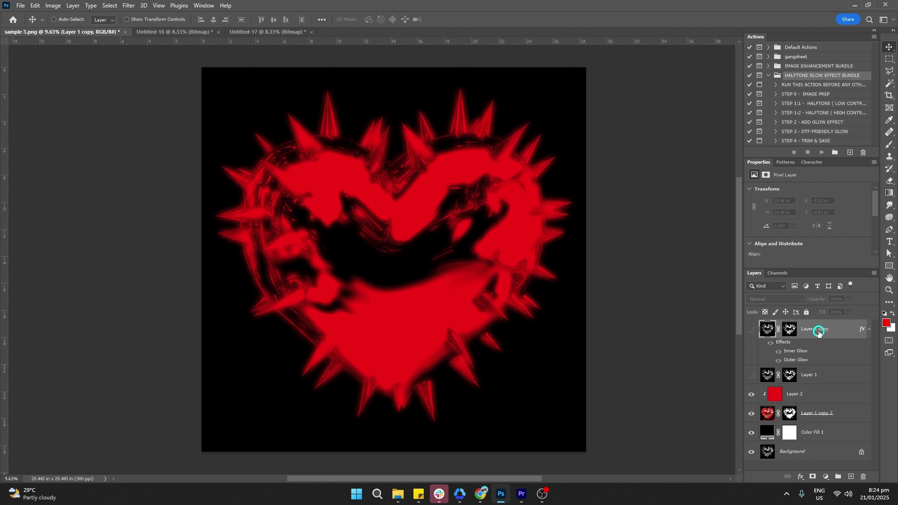
click(835, 331)
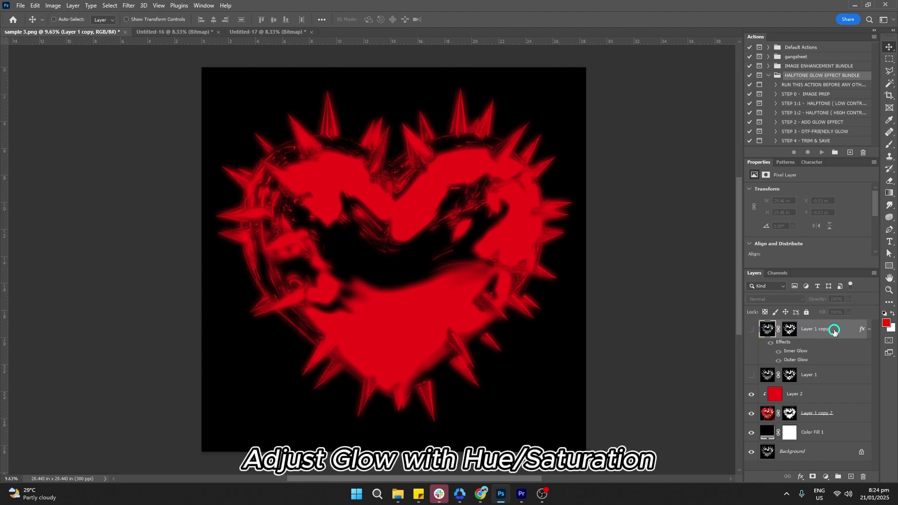
key(Delete)
click(744, 333)
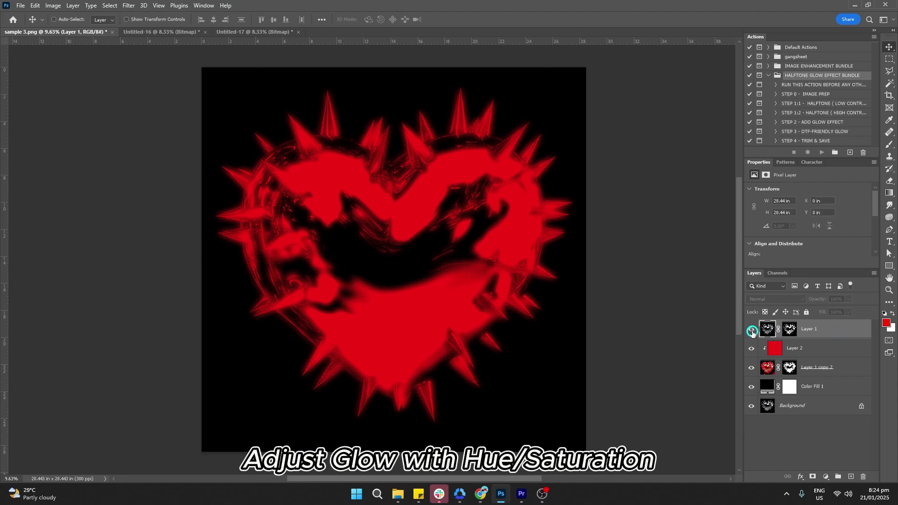
Shift the hue of red Layer 2 slightly with Hue/Saturation, then inspect the halftone dots up close
click(778, 349)
key(ctrl+u)
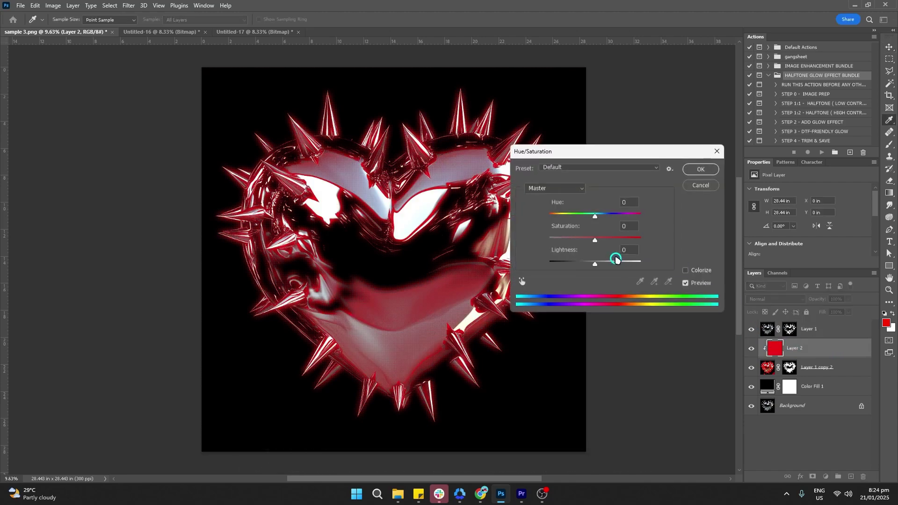
drag(595, 217, 596, 217)
click(702, 171)
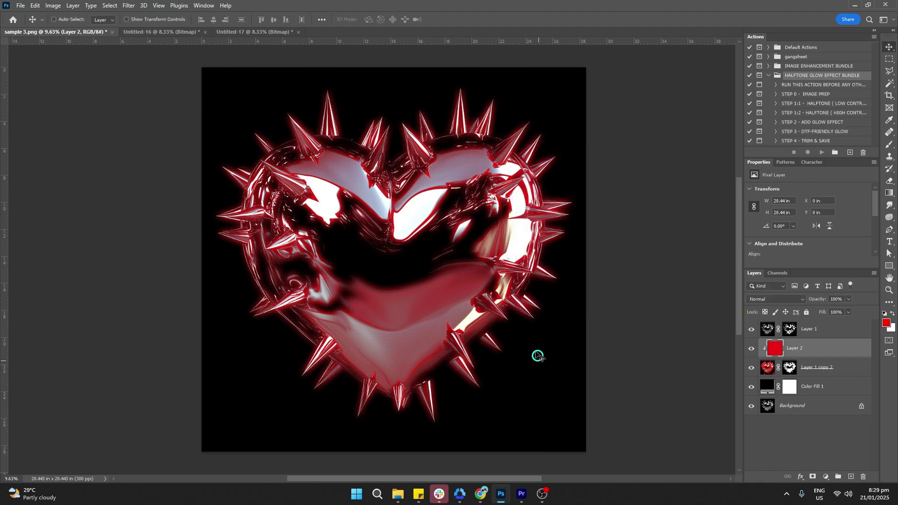
scroll(457, 326, up, 5)
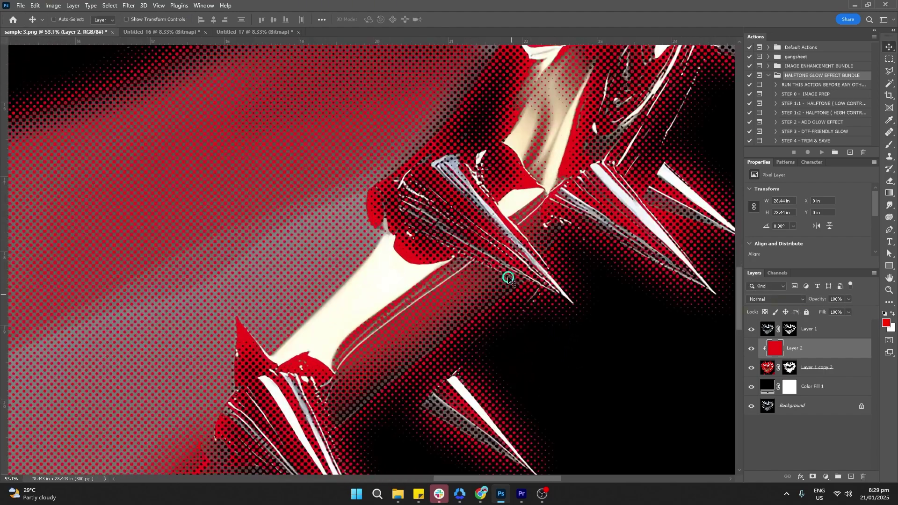
drag(509, 278, 512, 187)
scroll(539, 317, down, 8)
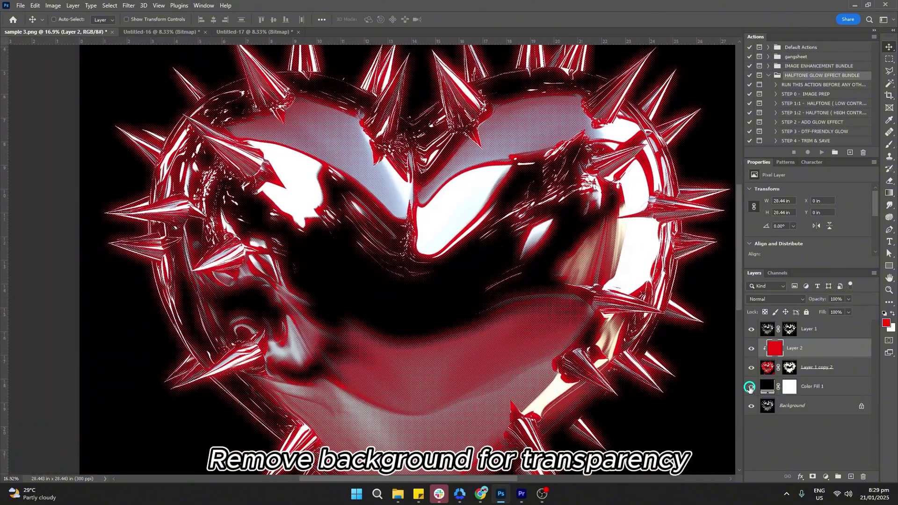
Hide the black Color Fill 1 and Background layers to preview the heart on transparency
click(751, 387)
click(752, 406)
scroll(574, 371, down, 2)
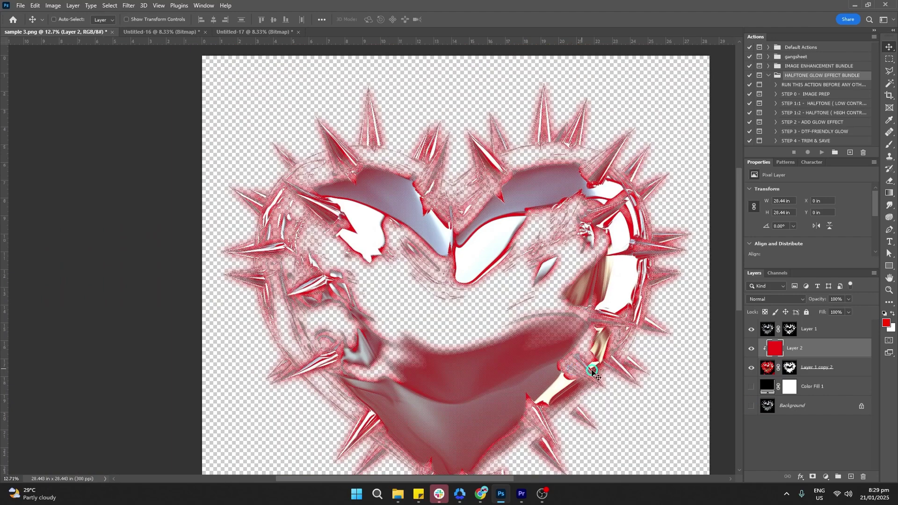
drag(592, 371, 557, 326)
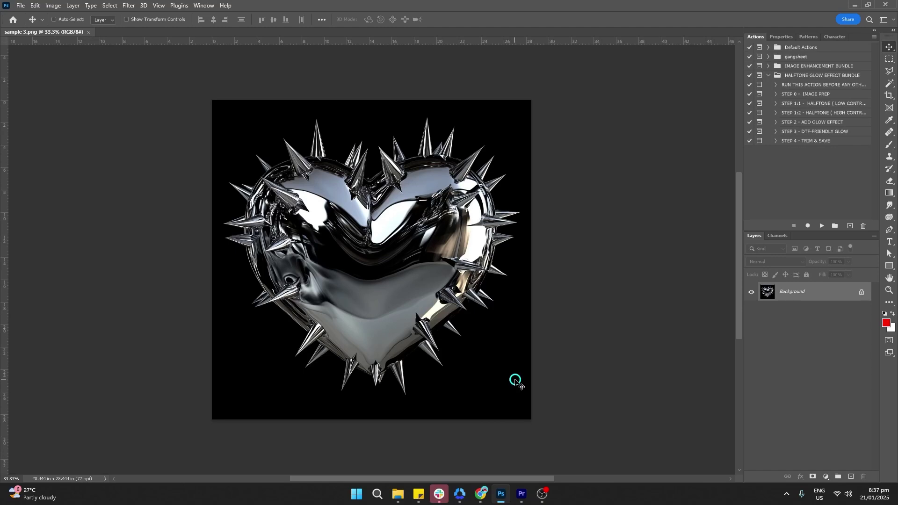
Run the Halftone Glow bundle's introductory action and STEP 0 - IMAGE PREP
click(811, 86)
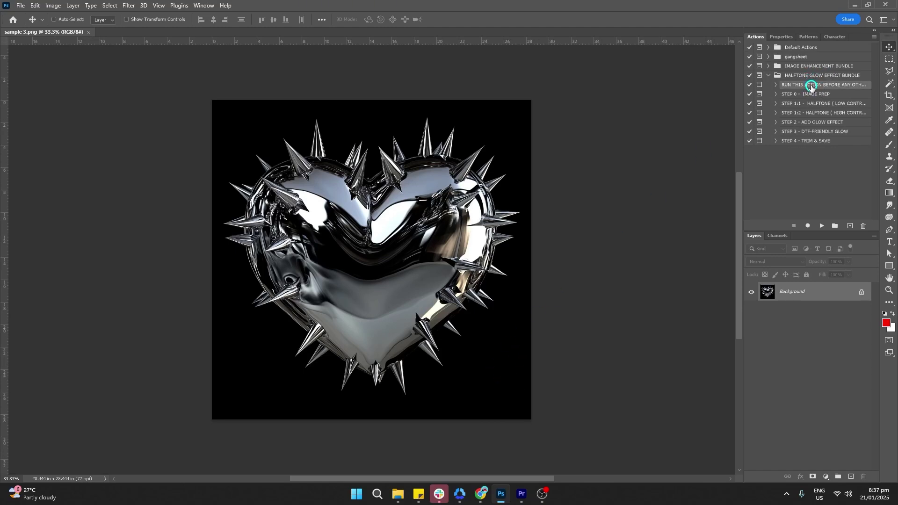
click(822, 226)
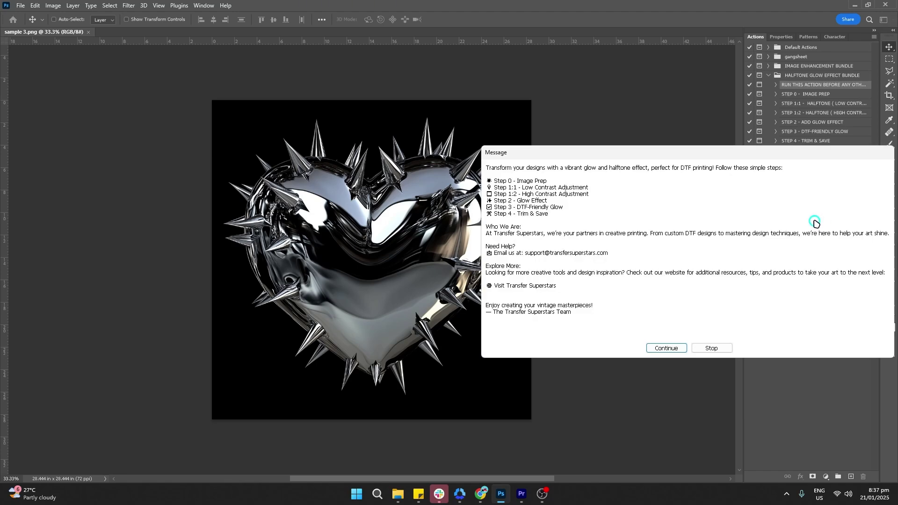
key(Return)
click(818, 94)
click(822, 225)
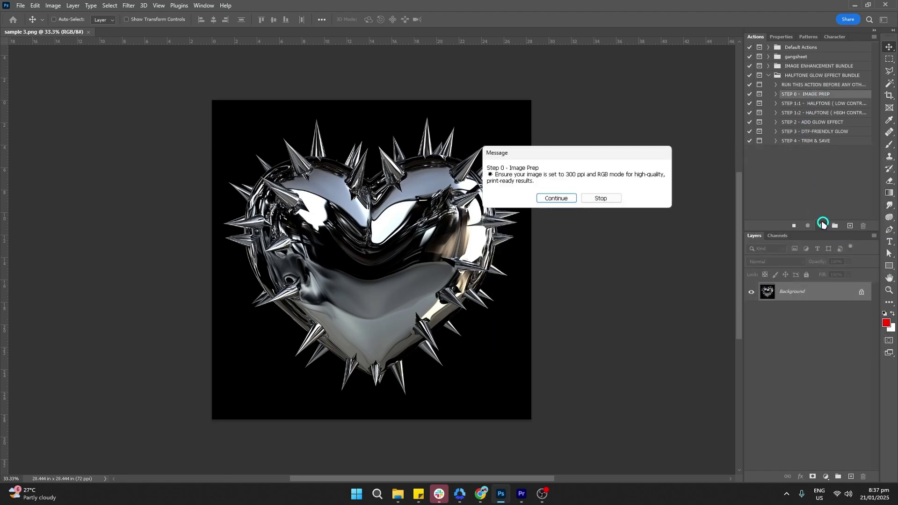
key(Return)
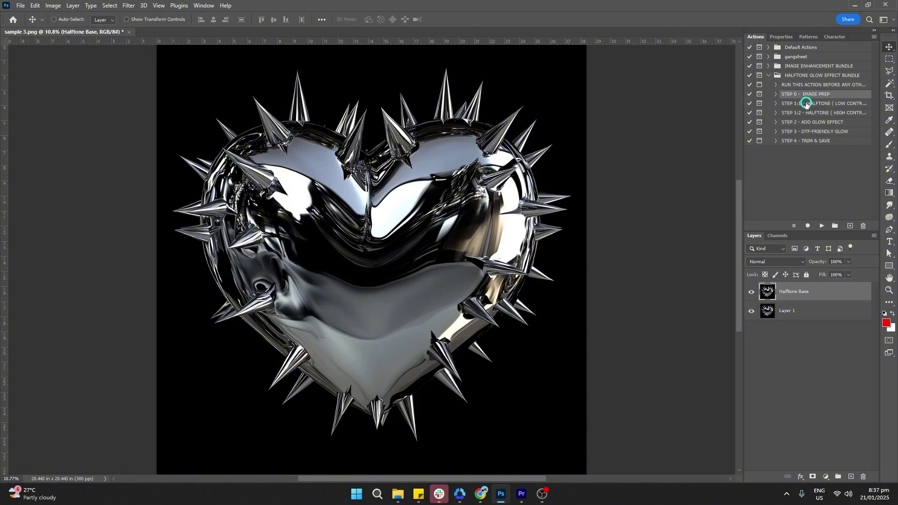
Run the high-contrast halftone, add glow and DTF-friendly glow action steps
click(822, 114)
click(823, 226)
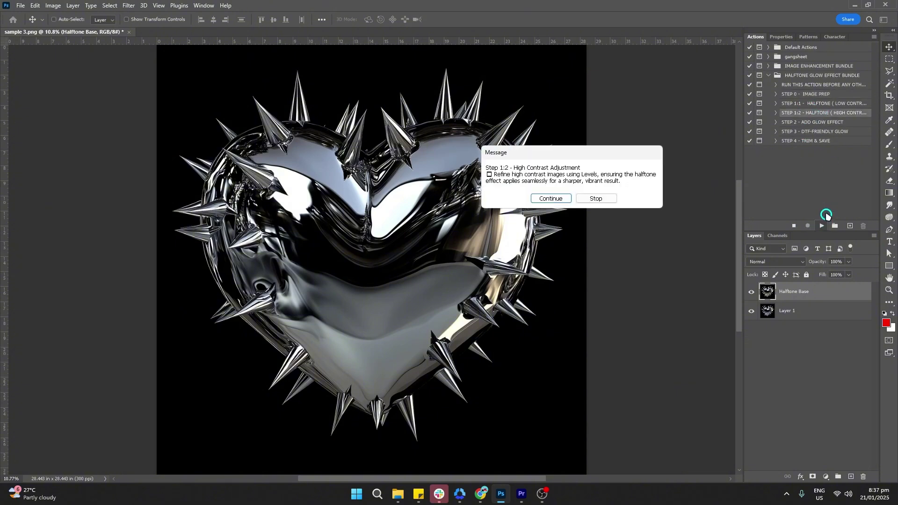
key(Return)
click(825, 125)
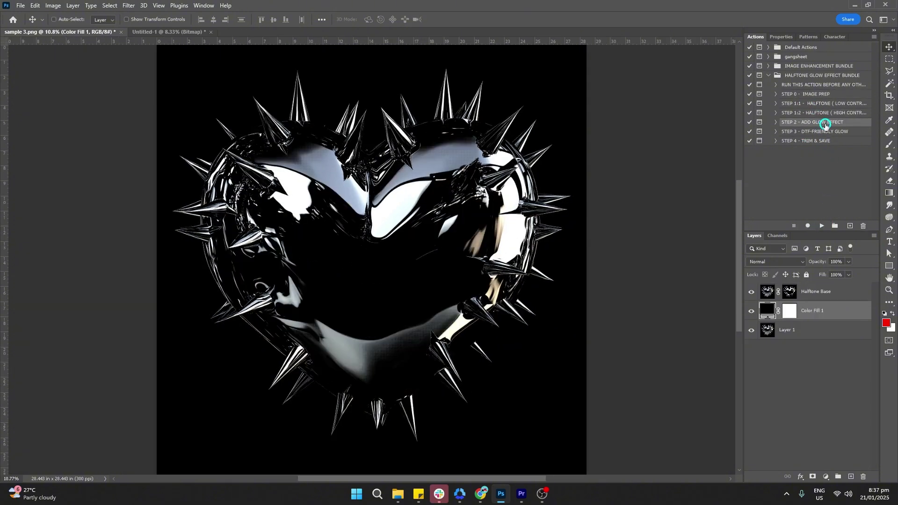
click(825, 227)
key(Return)
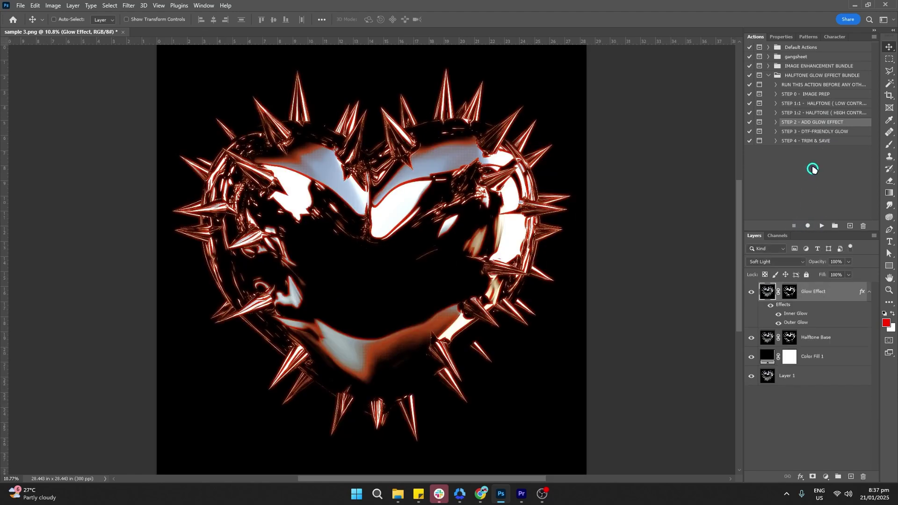
click(826, 133)
click(823, 227)
key(Return)
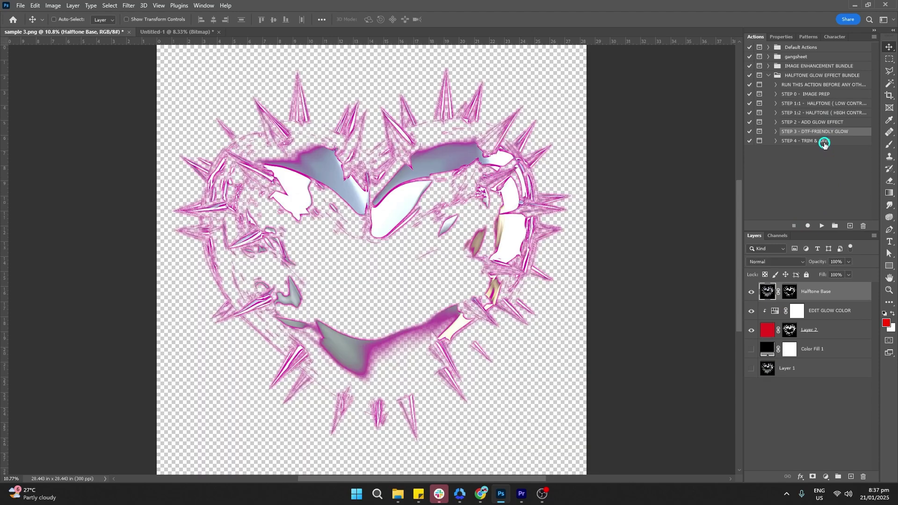
Run the trim and save step, saving a trimmed PNG copy named PRINT READY
click(824, 141)
click(825, 226)
key(Return)
key(Return)
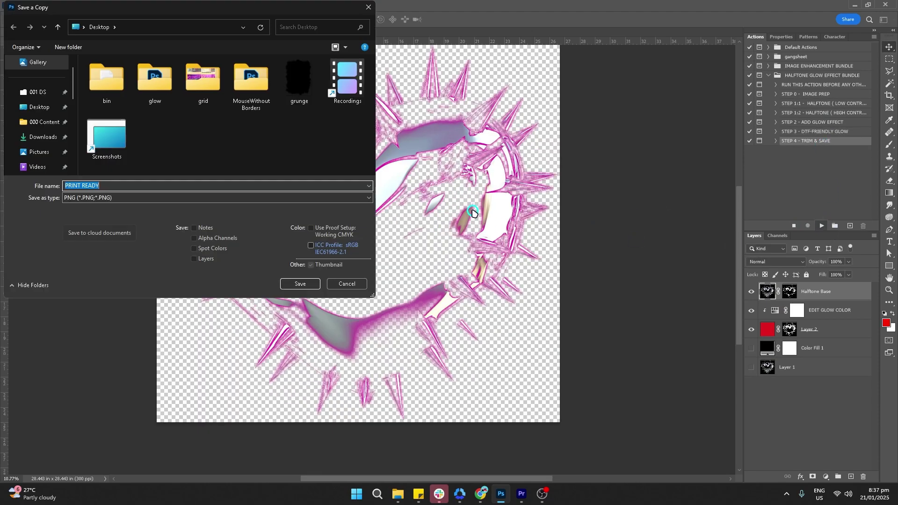
key(Return)
key(Return)
click(298, 283)
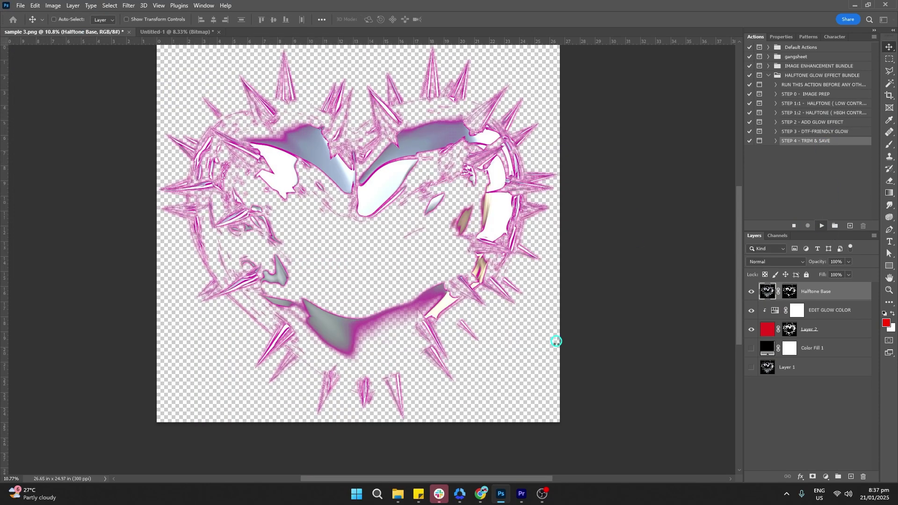
Show the black Color Fill 1 behind the heart and zoom in on the halftone
click(752, 348)
scroll(555, 261, up, 5)
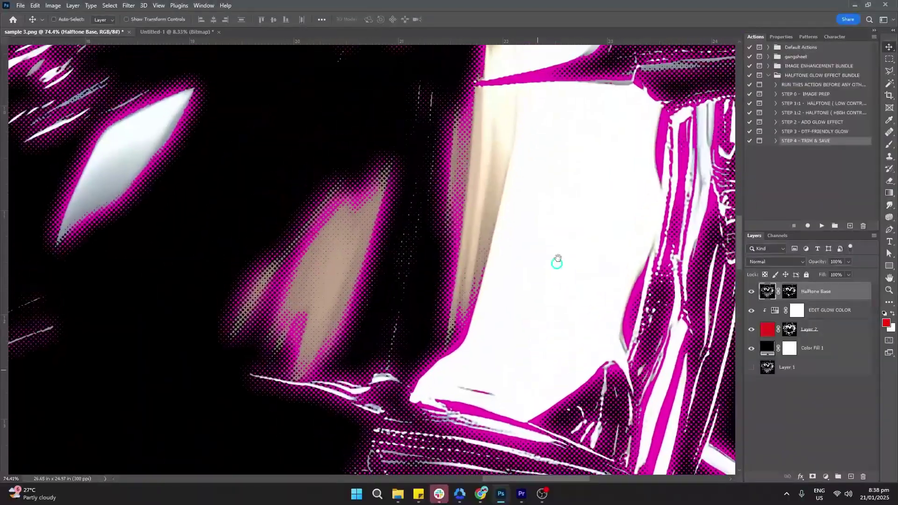
scroll(606, 204, up, 2)
scroll(606, 204, up, 5)
scroll(469, 173, left, 5)
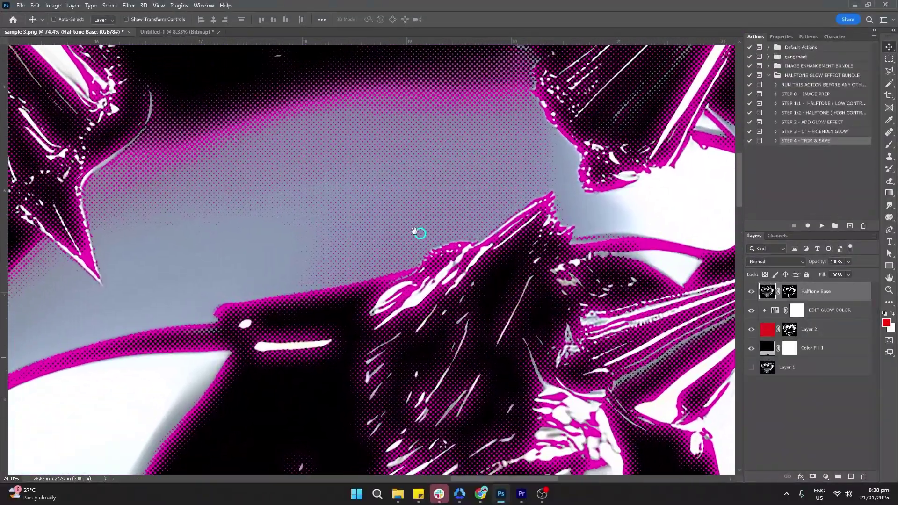
drag(414, 231, 482, 268)
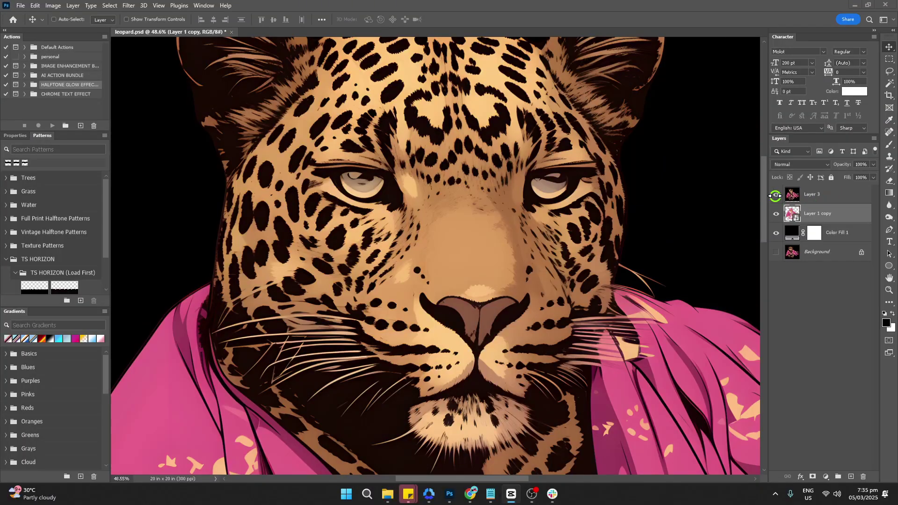
Hide Layer 3, move the SAVAGE chrome text down, and raise the leopard so its paws overlap it
click(776, 196)
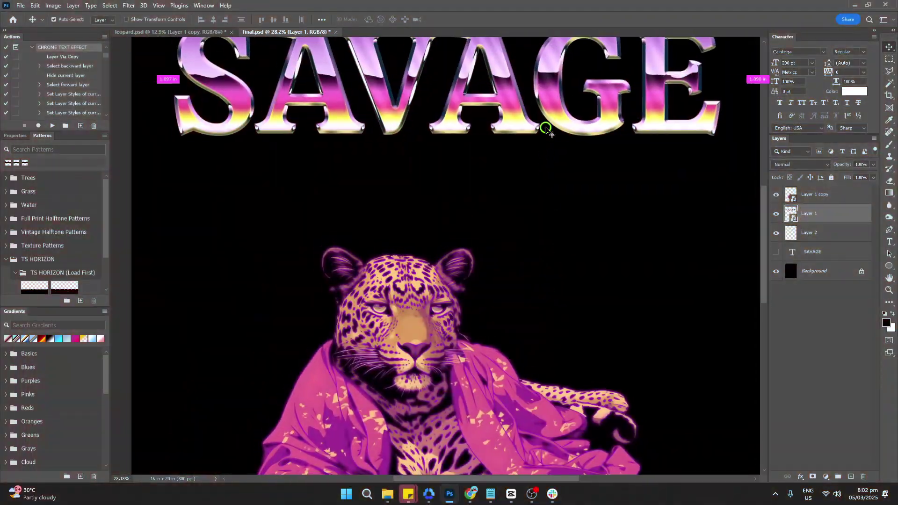
drag(546, 128, 551, 364)
drag(524, 461, 483, 261)
scroll(432, 322, up, 3)
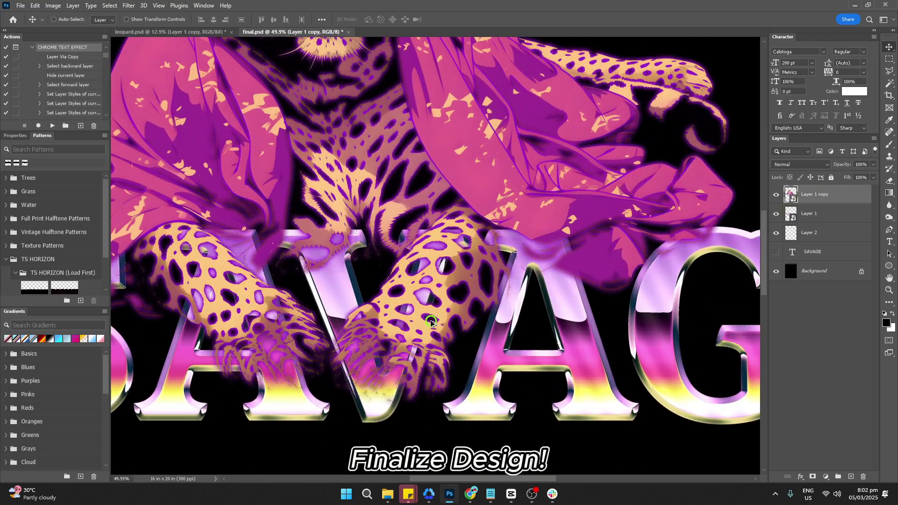
scroll(457, 291, up, 1)
scroll(432, 332, right, 5)
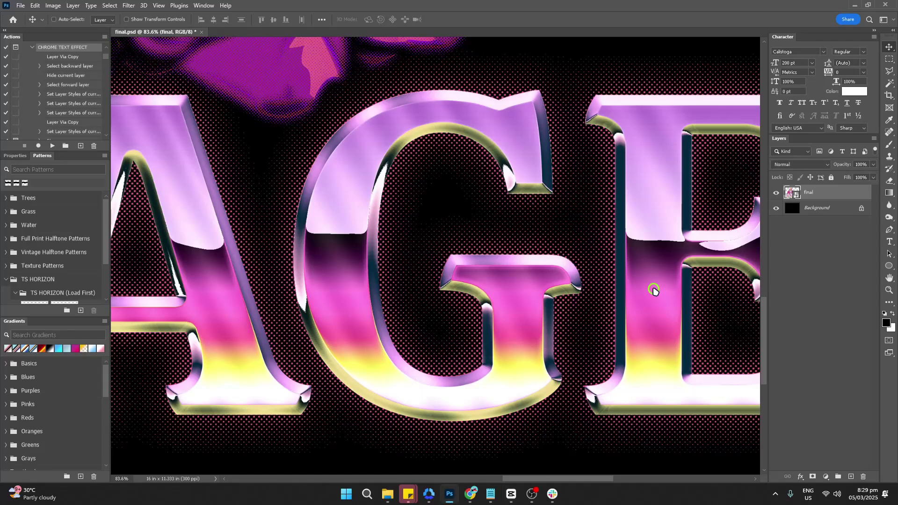
Apply Filter > Noise > Add Noise with the amount raised to about 17.75%
click(129, 6)
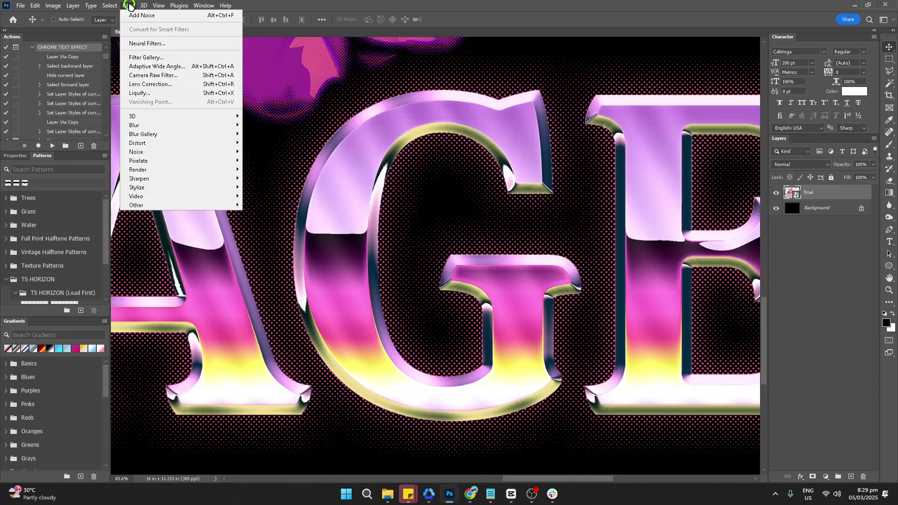
click(145, 150)
click(262, 151)
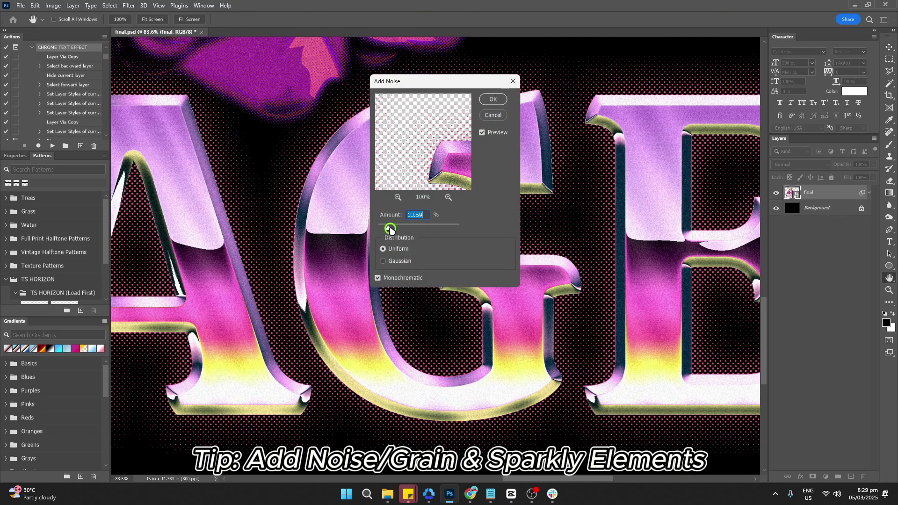
drag(391, 229, 399, 229)
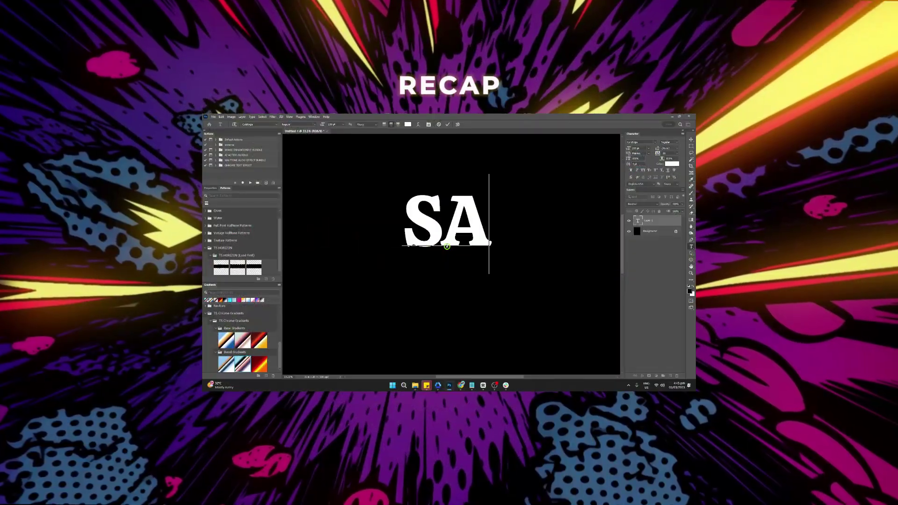
text(VAG)
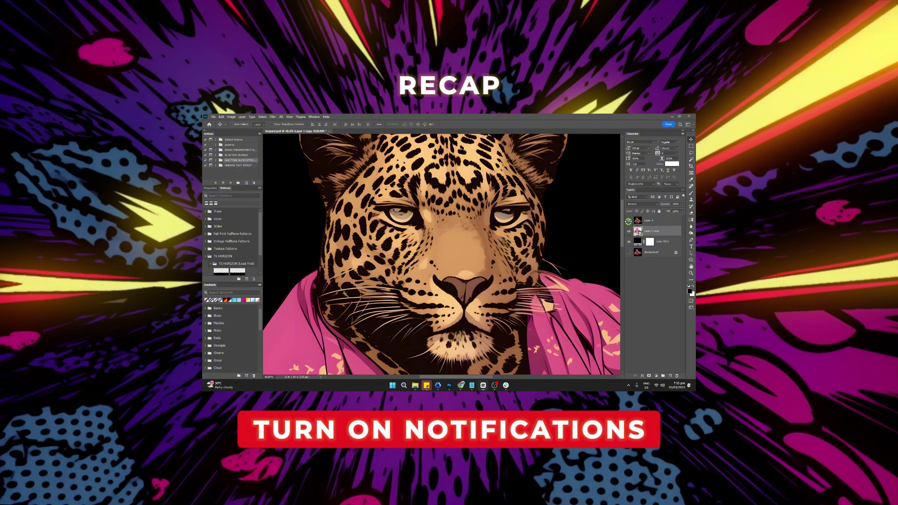
click(628, 222)
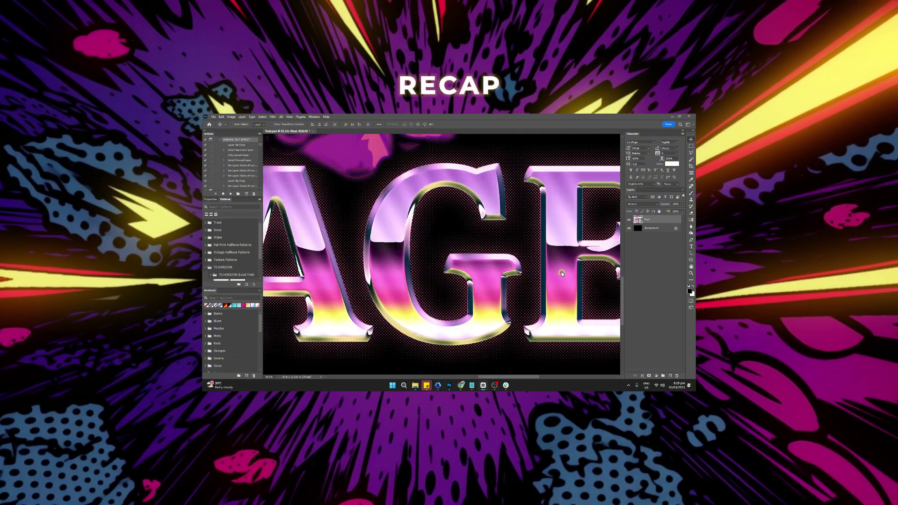
click(273, 117)
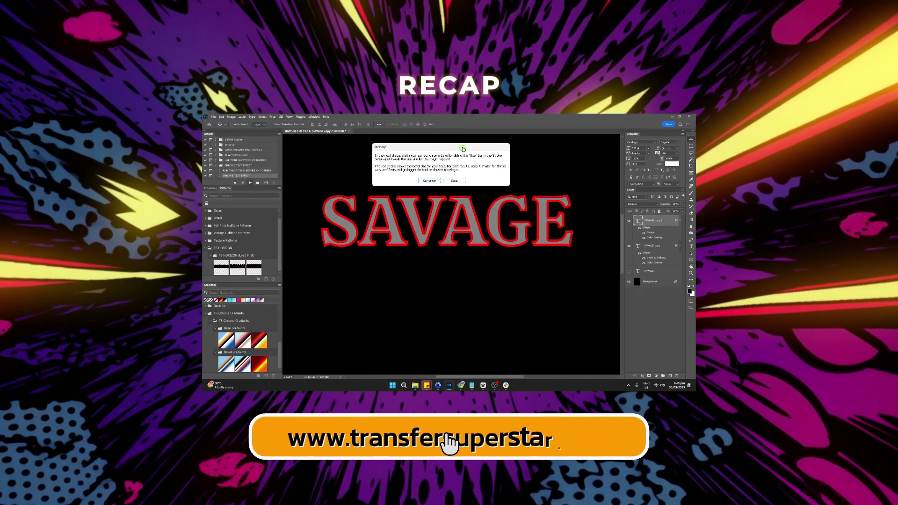
click(422, 185)
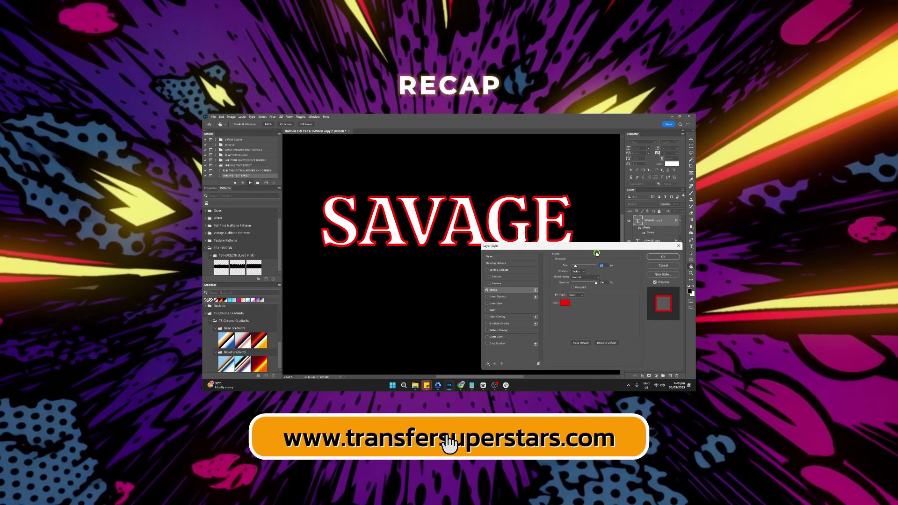